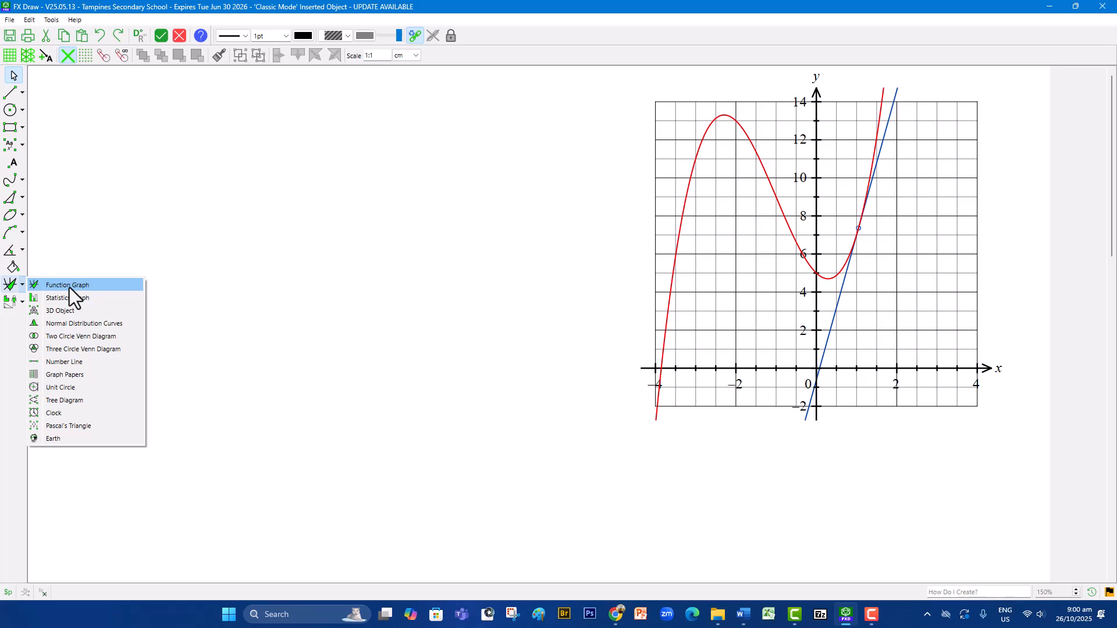
Place a new function graph in the empty area beside the existing graph and open its properties.
{"action": "left_click", "coordinate": [69, 287]}
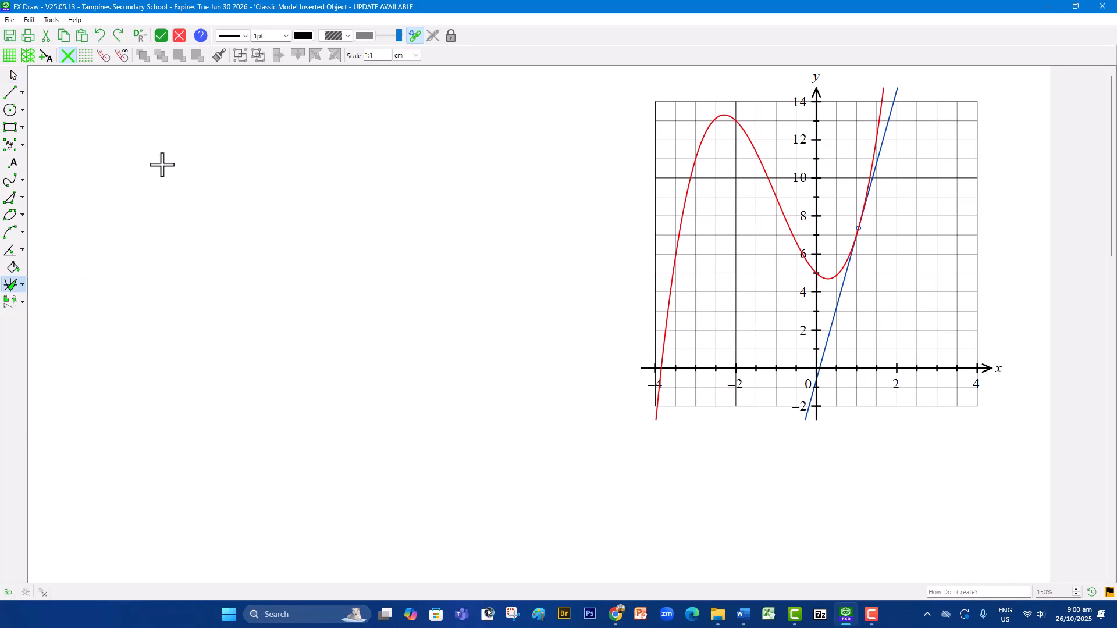
{"action": "left_click_drag", "start_coordinate": [161, 165], "coordinate": [531, 544]}
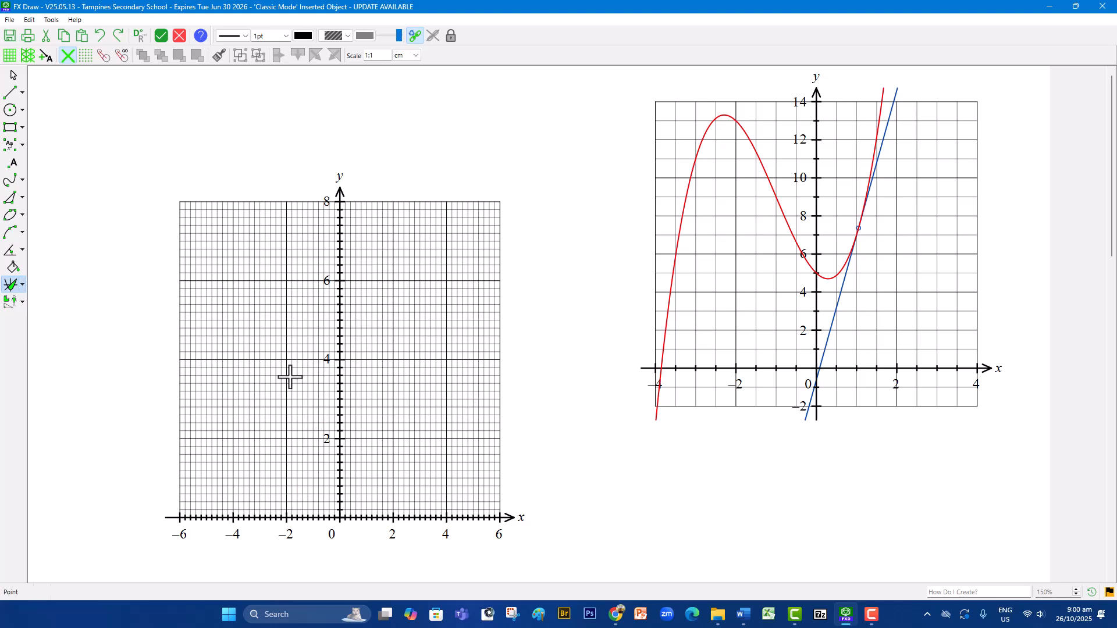
{"action": "double_click", "coordinate": [391, 308]}
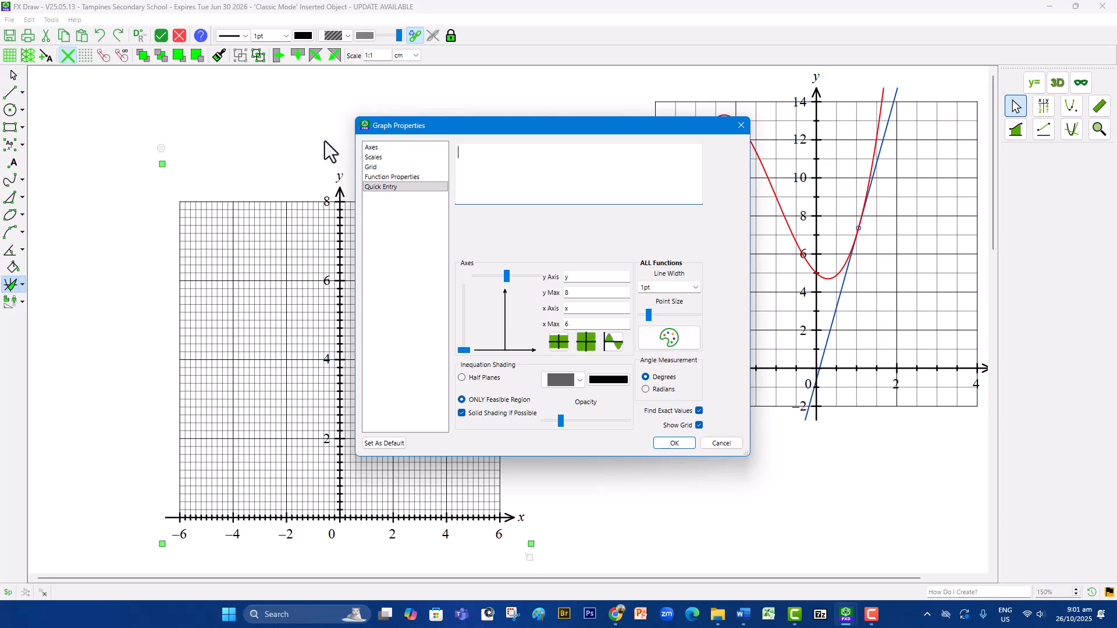
{"action": "key", "text": "F9"}
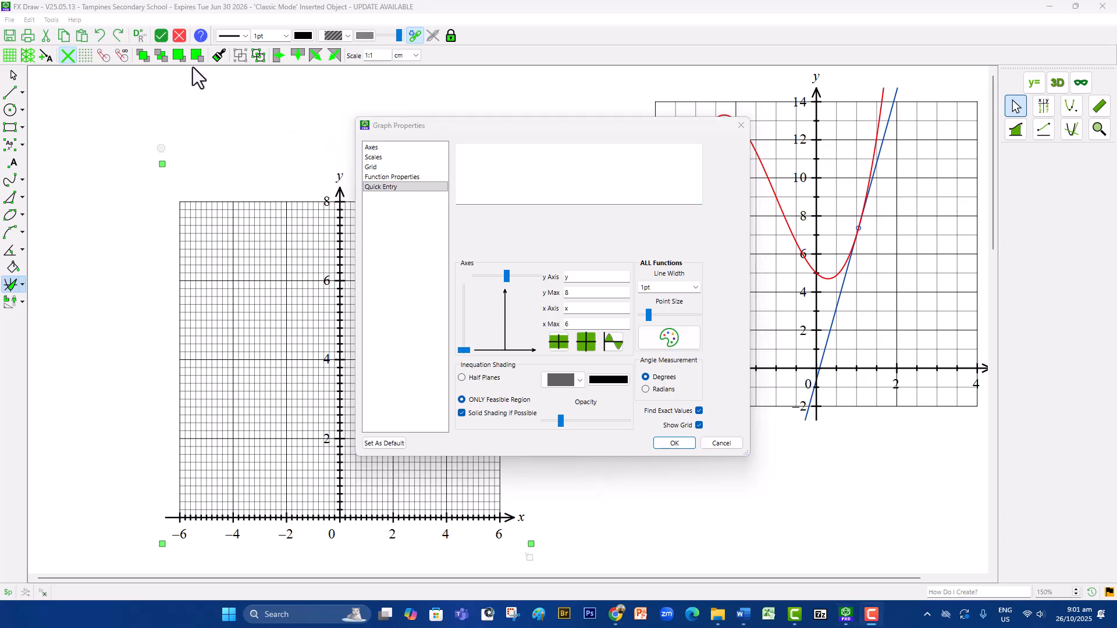
Enter the function y=x^3+3x^2-2x+5 for the new graph.
{"action": "left_click", "coordinate": [386, 188]}
{"action": "left_click", "coordinate": [523, 168]}
{"action": "type", "text": "y="}
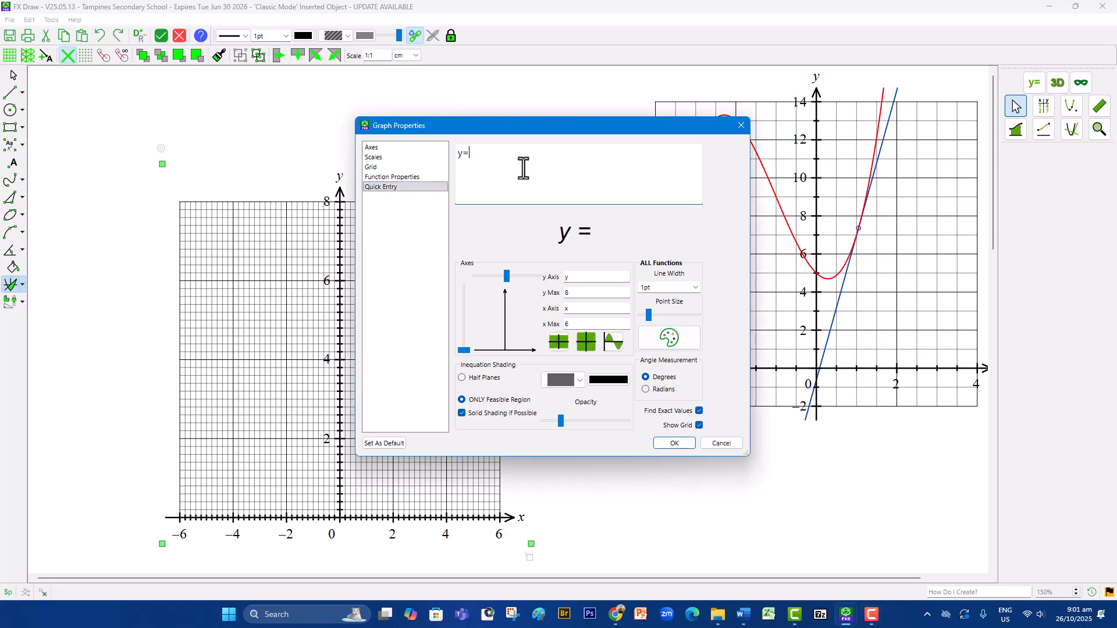
{"action": "type", "text": "x^3+3x"}
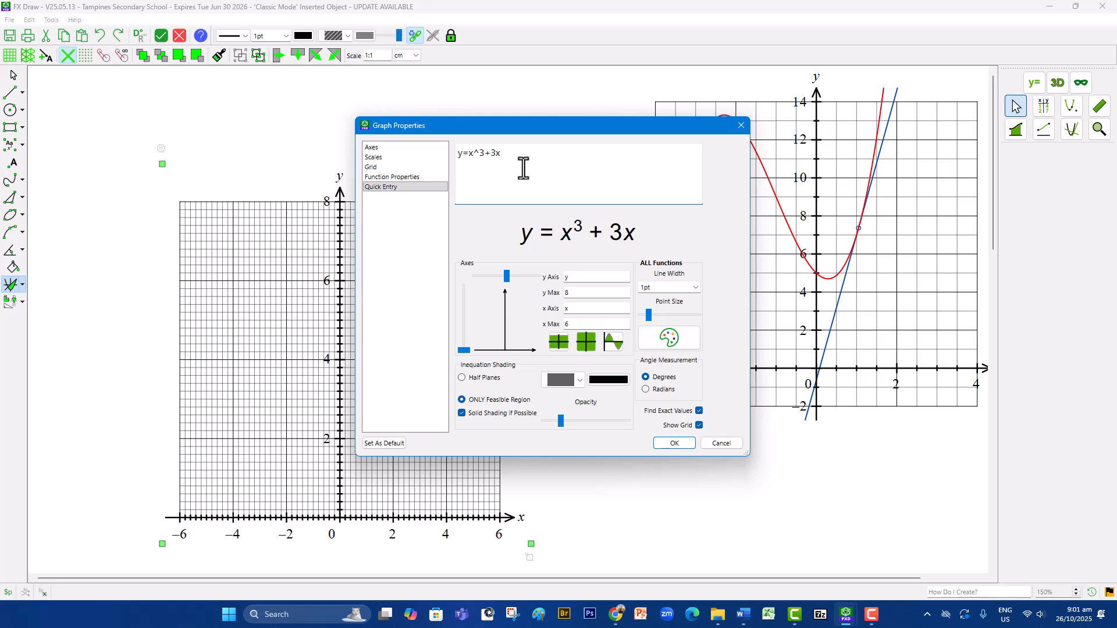
{"action": "type", "text": "^2"}
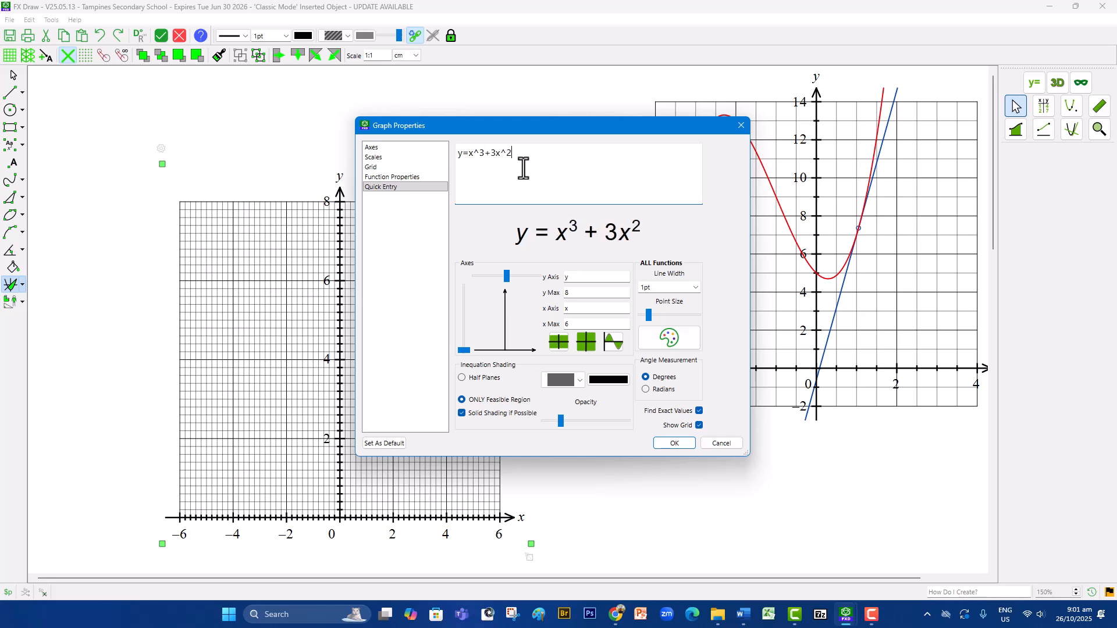
{"action": "type", "text": "-2x"}
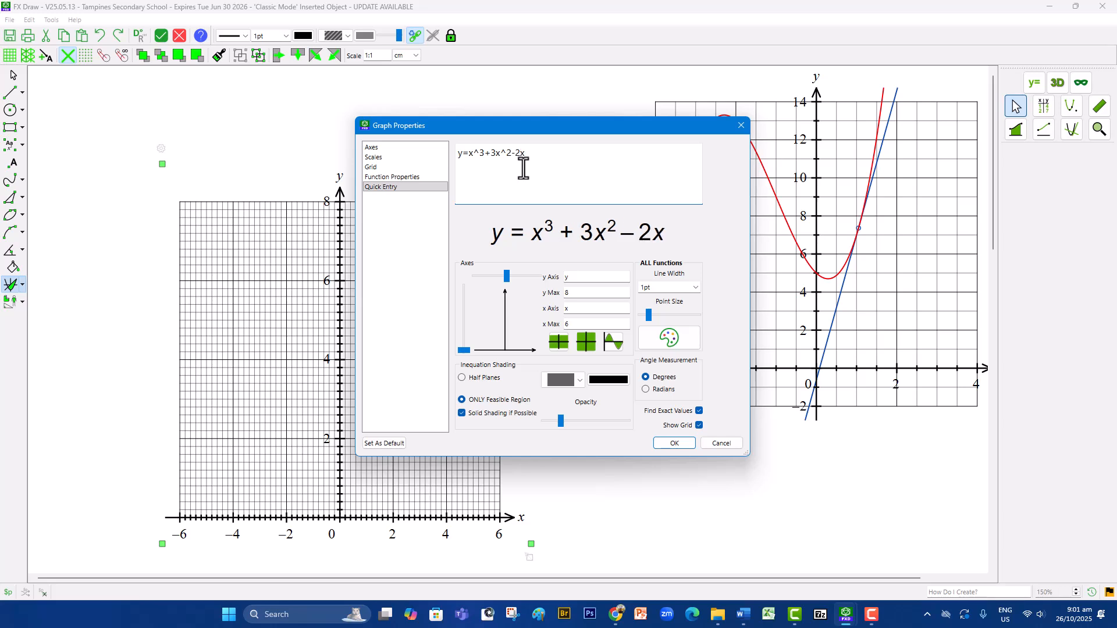
{"action": "type", "text": "+5"}
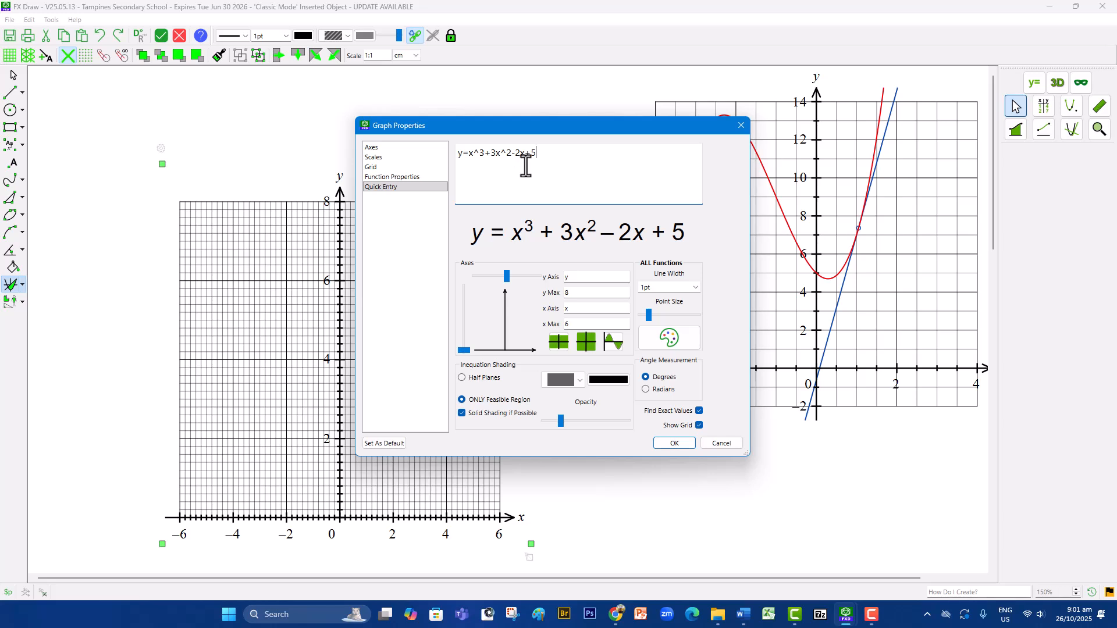
{"action": "left_click", "coordinate": [382, 148]}
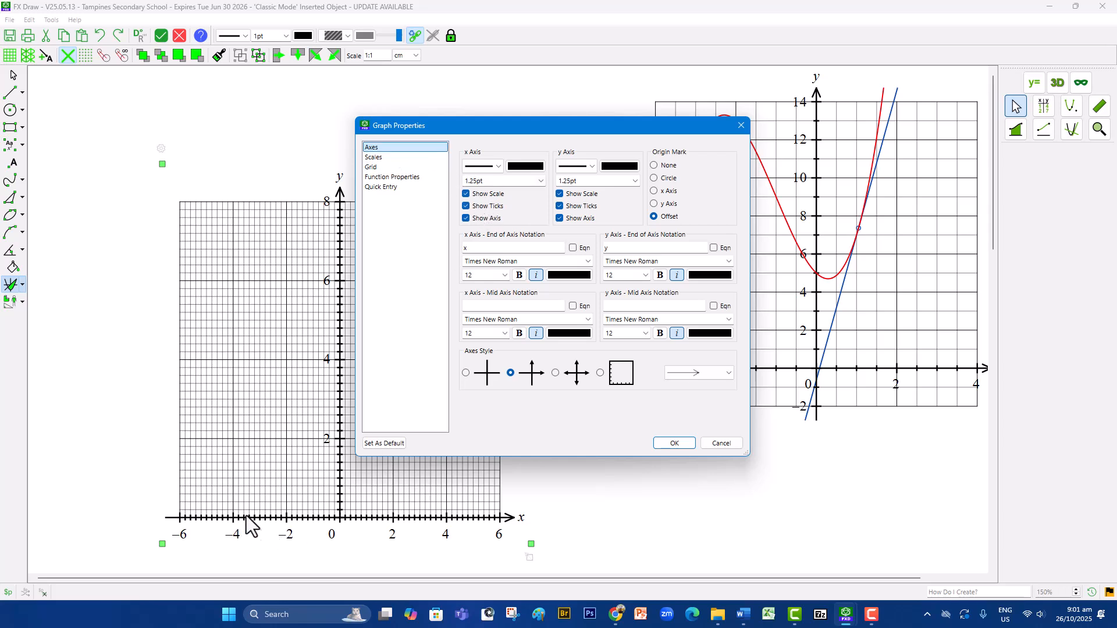
{"action": "left_click", "coordinate": [487, 205]}
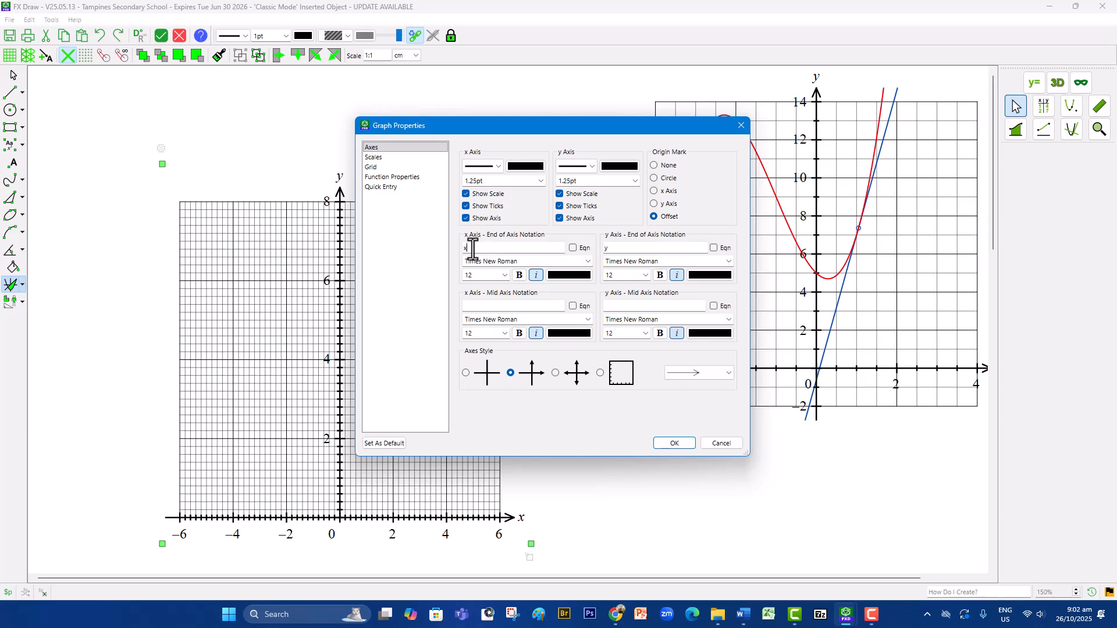
{"action": "left_click", "coordinate": [640, 248]}
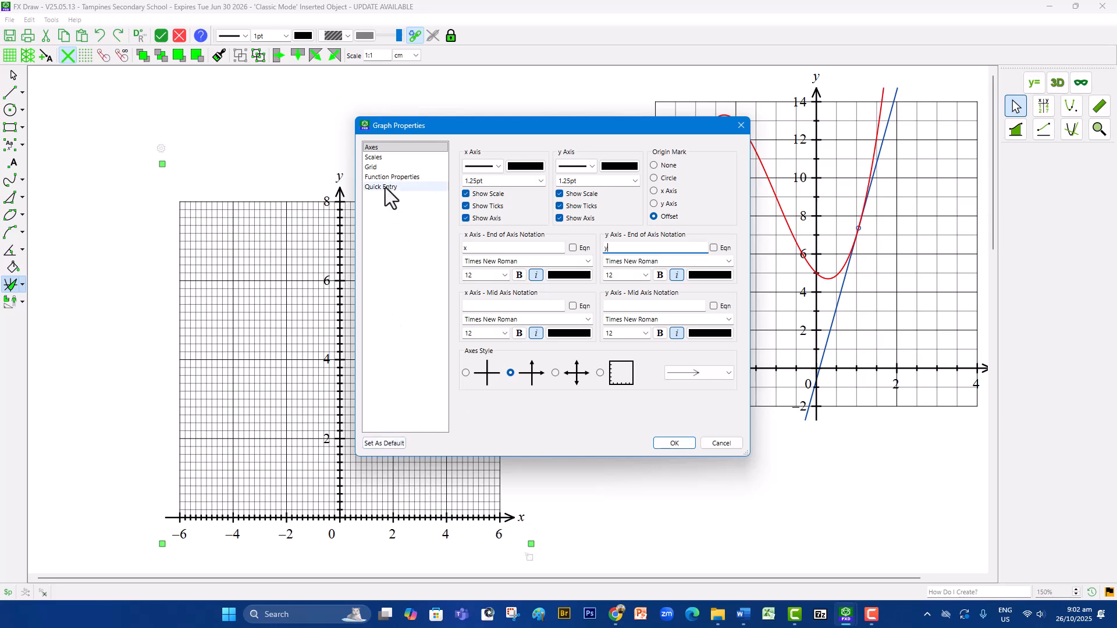
Set the x-axis scale to minimum -4, maximum 2, minor interval 0.5 and major interval 2.
{"action": "left_click", "coordinate": [386, 159]}
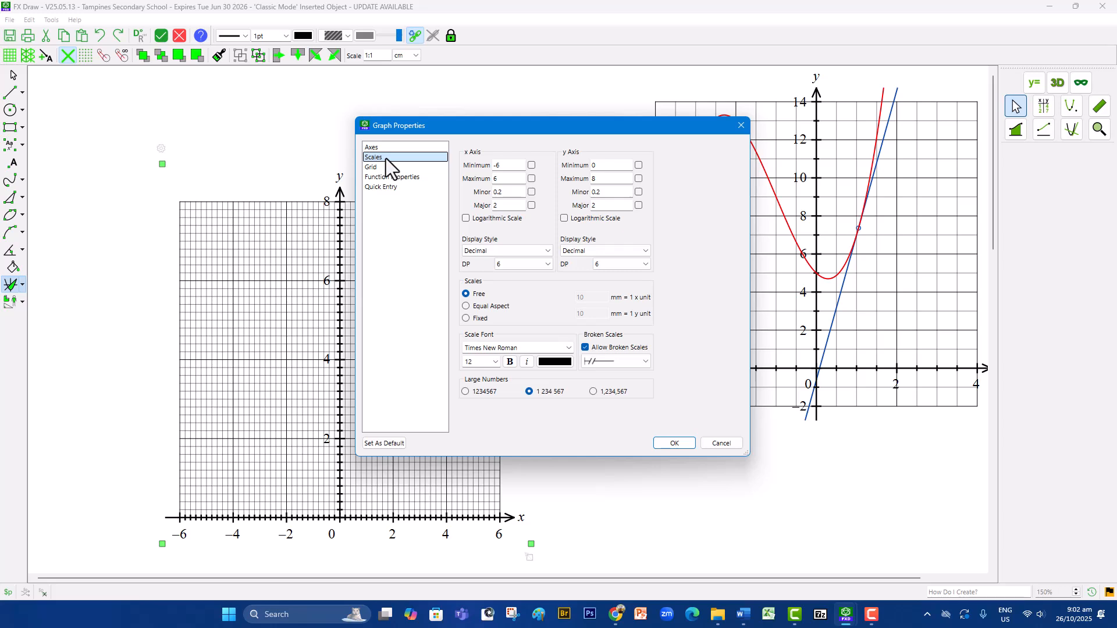
{"action": "left_click_drag", "start_coordinate": [575, 125], "coordinate": [441, 120]}
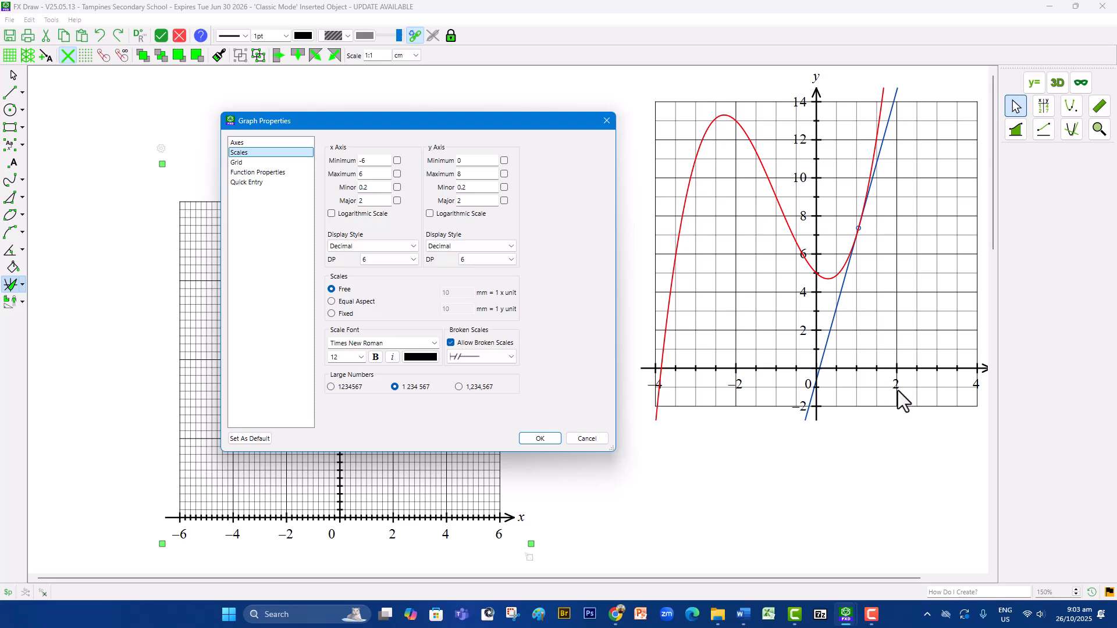
{"action": "left_click_drag", "start_coordinate": [361, 162], "coordinate": [360, 173]}
{"action": "type", "text": "4"}
{"action": "type", "text": "2"}
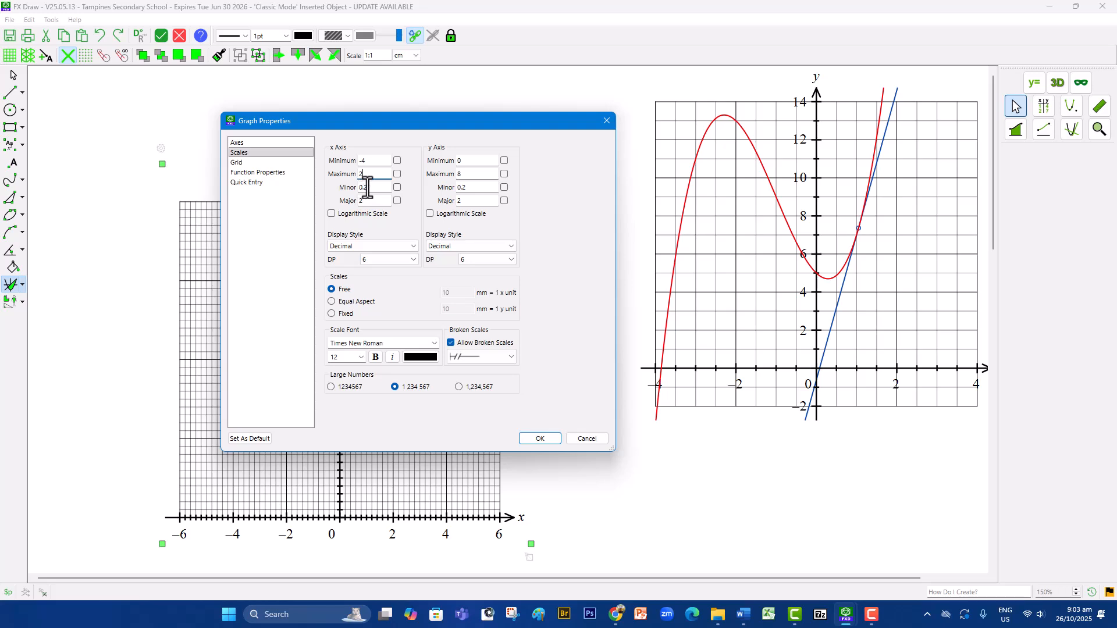
{"action": "left_click_drag", "start_coordinate": [364, 187], "coordinate": [374, 190]}
{"action": "type", "text": "5"}
{"action": "left_click_drag", "start_coordinate": [367, 201], "coordinate": [358, 202]}
{"action": "type", "text": "1"}
{"action": "key", "text": "BackSpace"}
{"action": "type", "text": "2"}
Set the y-axis scale to minimum -2, maximum 14 and minor interval 1.
{"action": "left_click", "coordinate": [471, 163]}
{"action": "key", "text": "BackSpace"}
{"action": "type", "text": "-2"}
{"action": "left_click_drag", "start_coordinate": [455, 174], "coordinate": [488, 179]}
{"action": "type", "text": "14"}
{"action": "double_click", "coordinate": [464, 187]}
{"action": "left_click", "coordinate": [236, 162]}
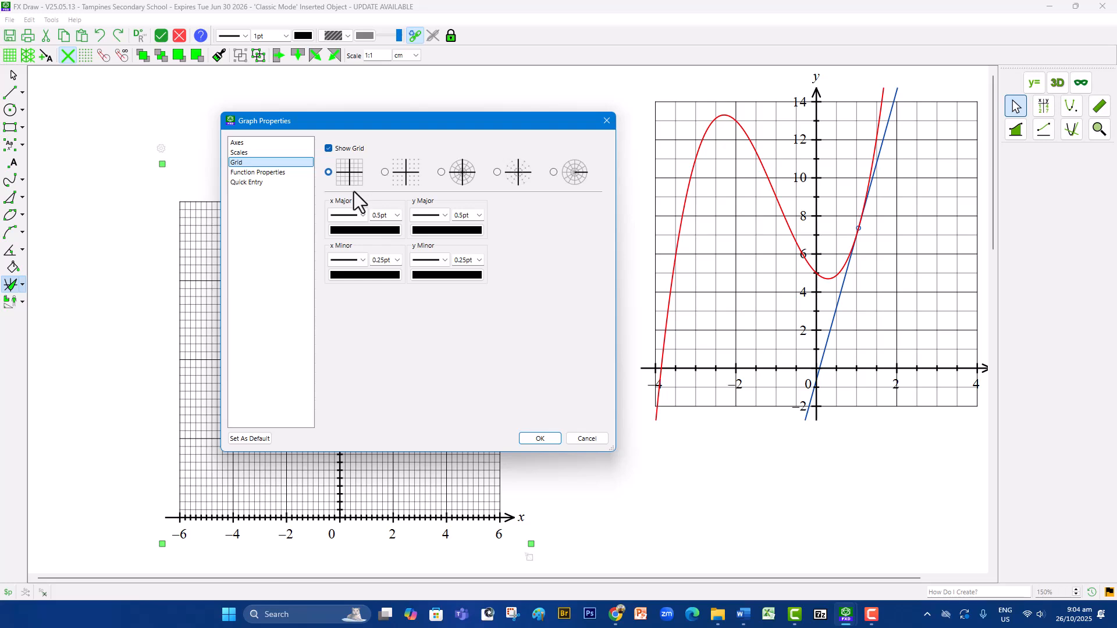
{"action": "left_click", "coordinate": [396, 216]}
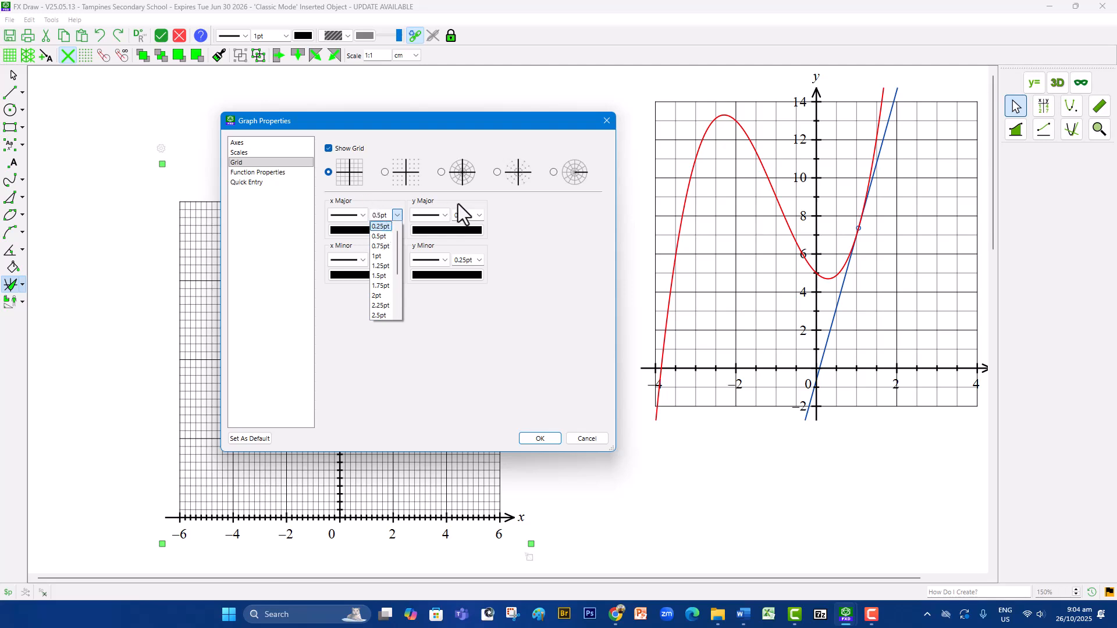
{"action": "left_click", "coordinate": [508, 246]}
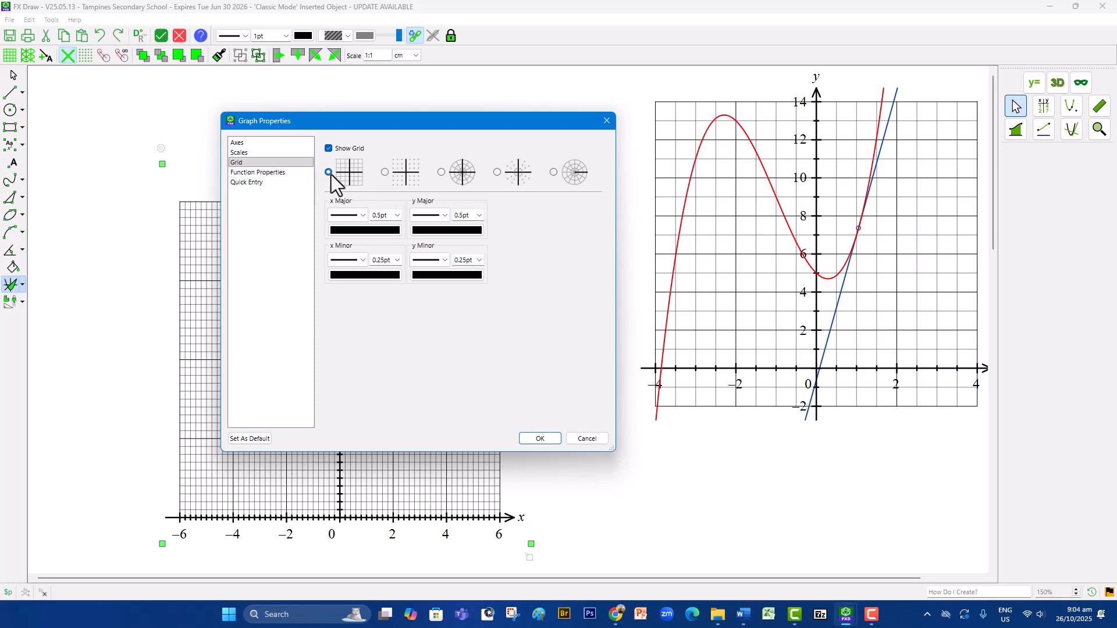
Format the cubic function's line in red with a 1.25pt width and apply the graph properties.
{"action": "left_click", "coordinate": [292, 174]}
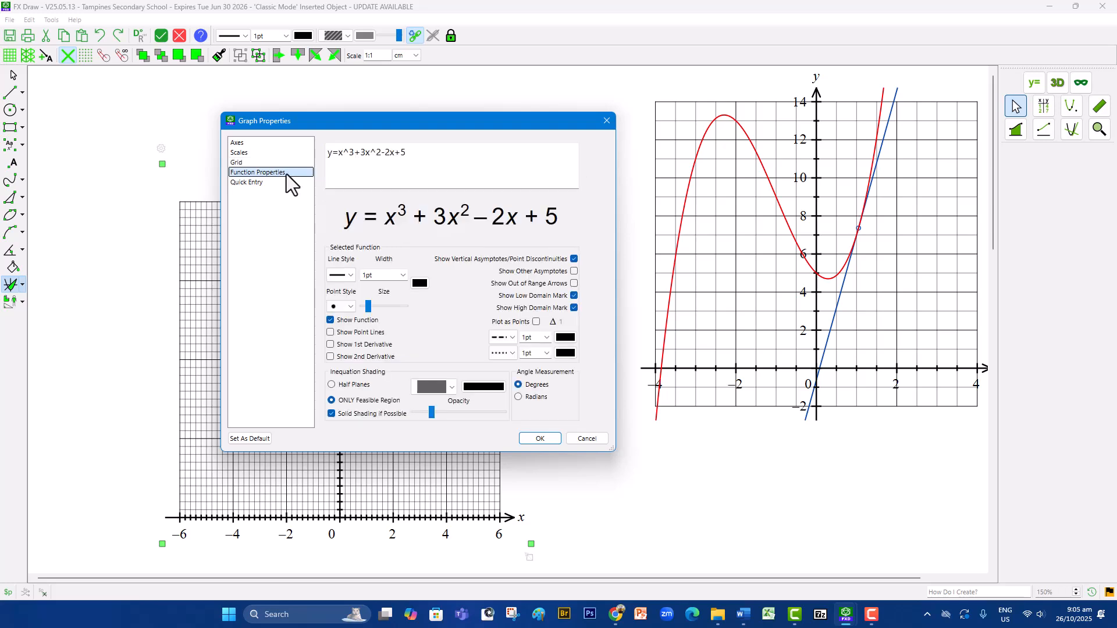
{"action": "left_click", "coordinate": [420, 283]}
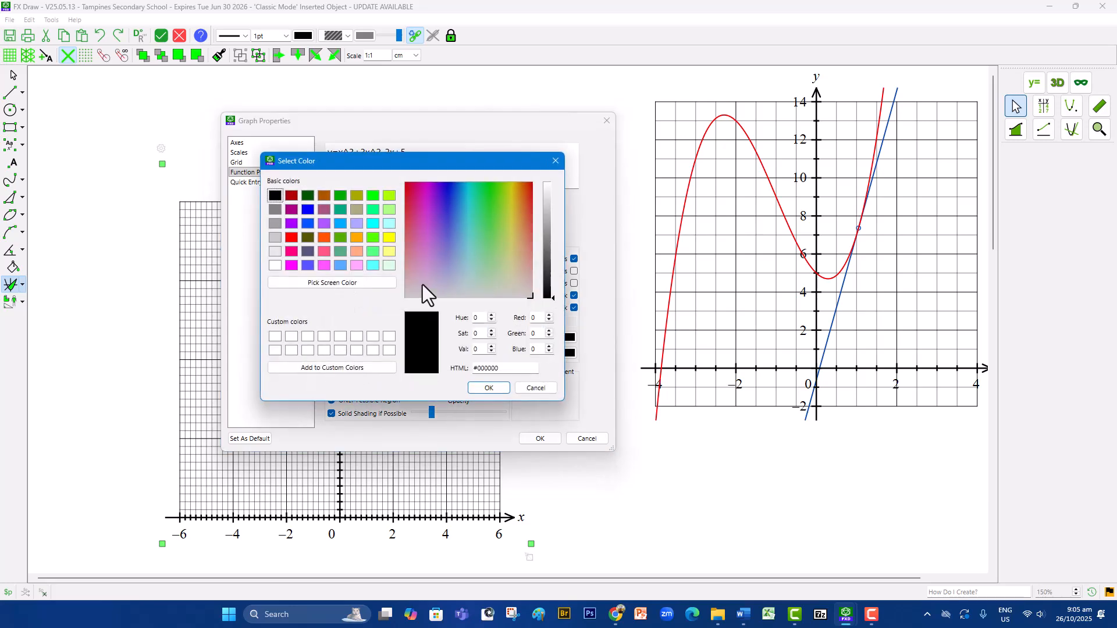
{"action": "left_click", "coordinate": [292, 238]}
{"action": "left_click", "coordinate": [474, 388]}
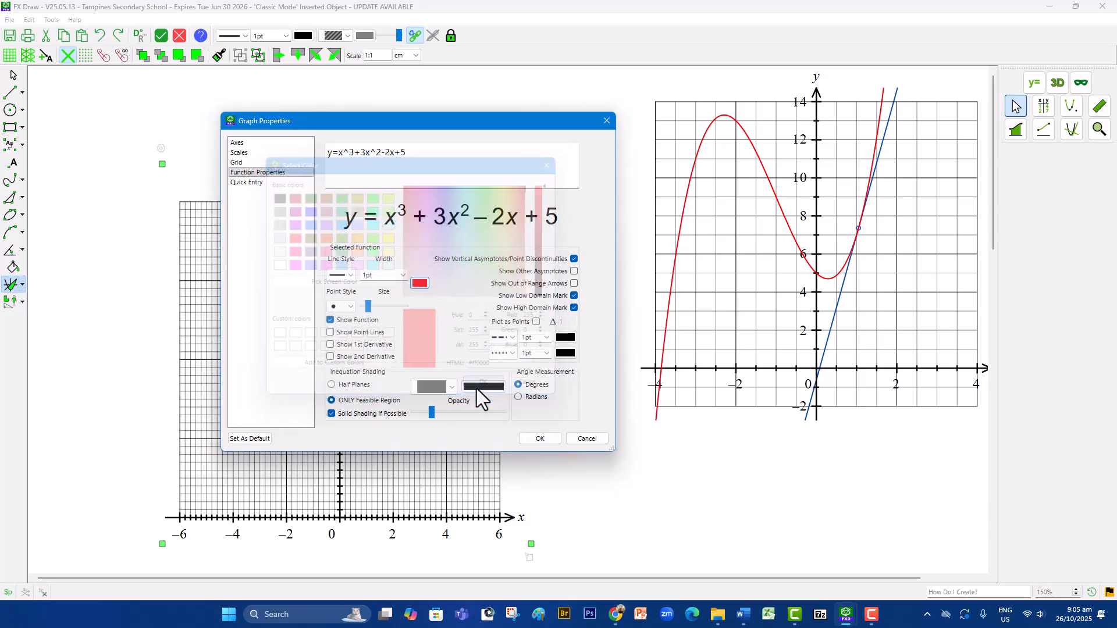
{"action": "left_click", "coordinate": [403, 275]}
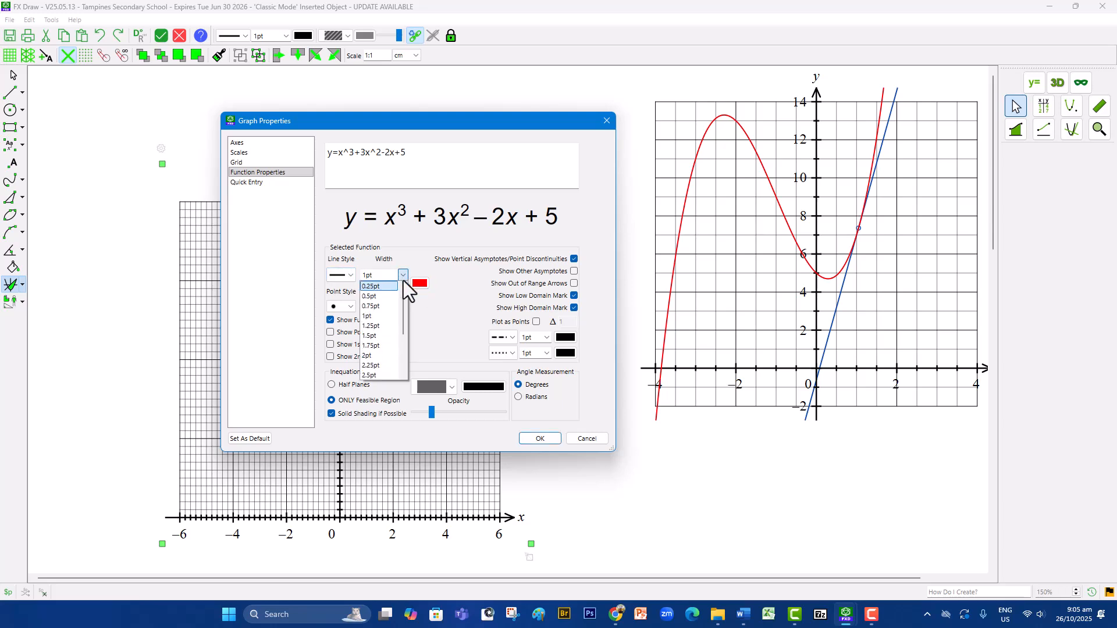
{"action": "left_click", "coordinate": [382, 328]}
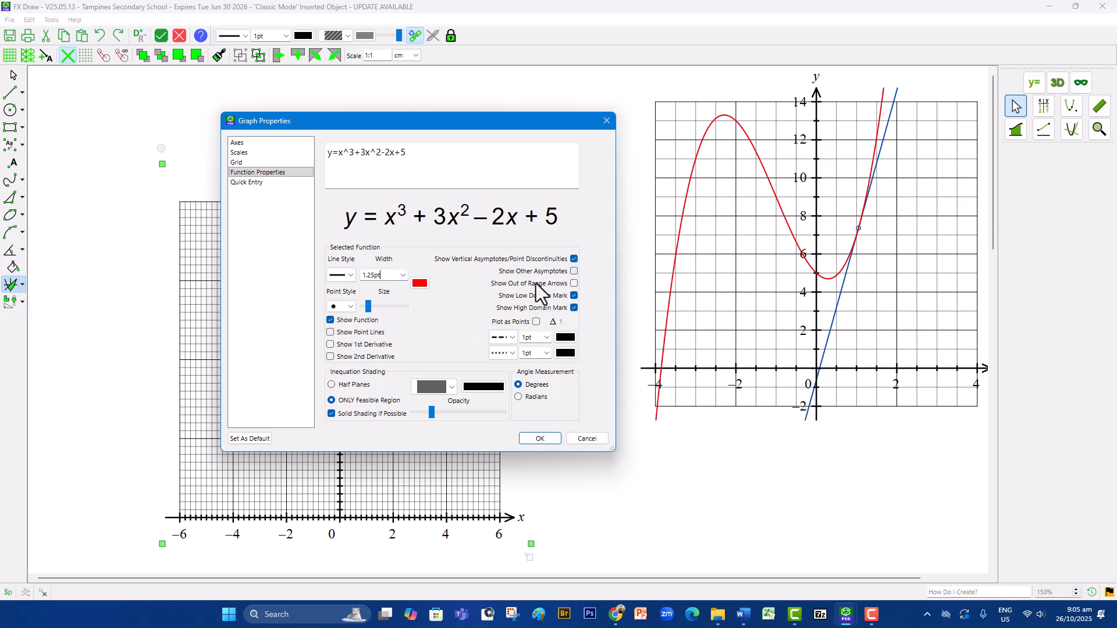
{"action": "left_click", "coordinate": [574, 284]}
{"action": "left_click", "coordinate": [539, 440]}
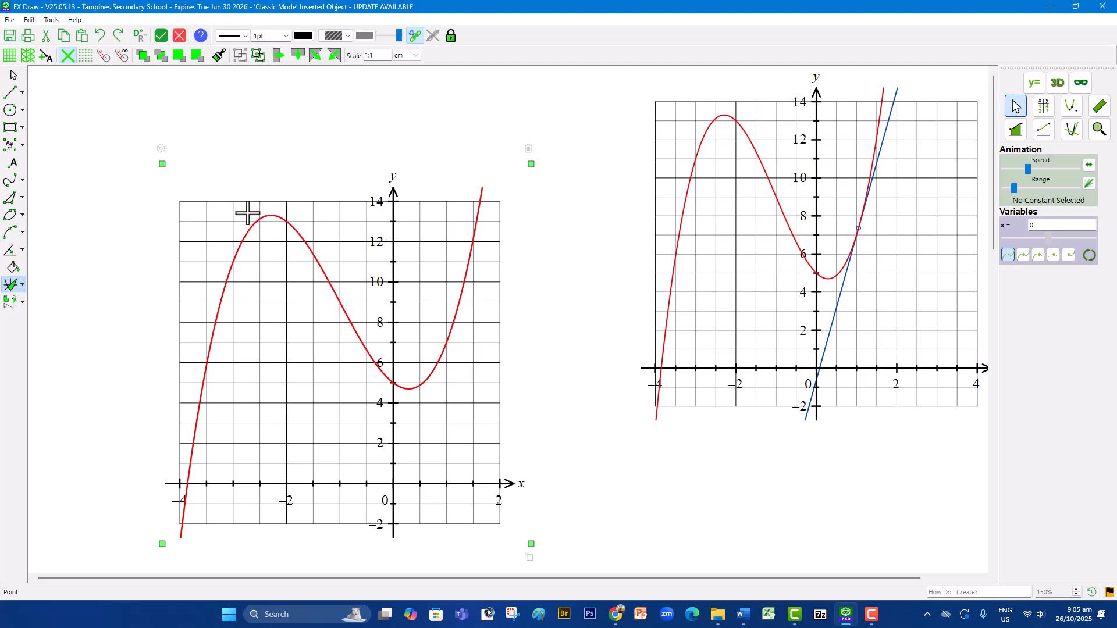
Resize the new graph's frame to make it narrower and slightly taller.
{"action": "left_click", "coordinate": [13, 75]}
{"action": "left_click", "coordinate": [458, 475]}
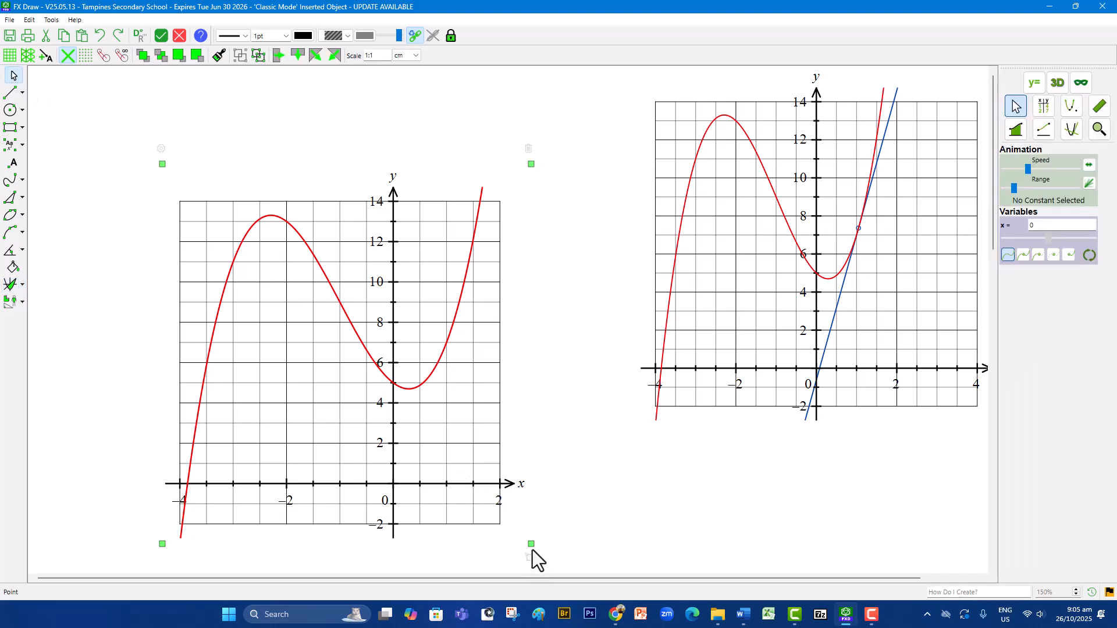
{"action": "left_click_drag", "start_coordinate": [531, 548], "coordinate": [454, 549]}
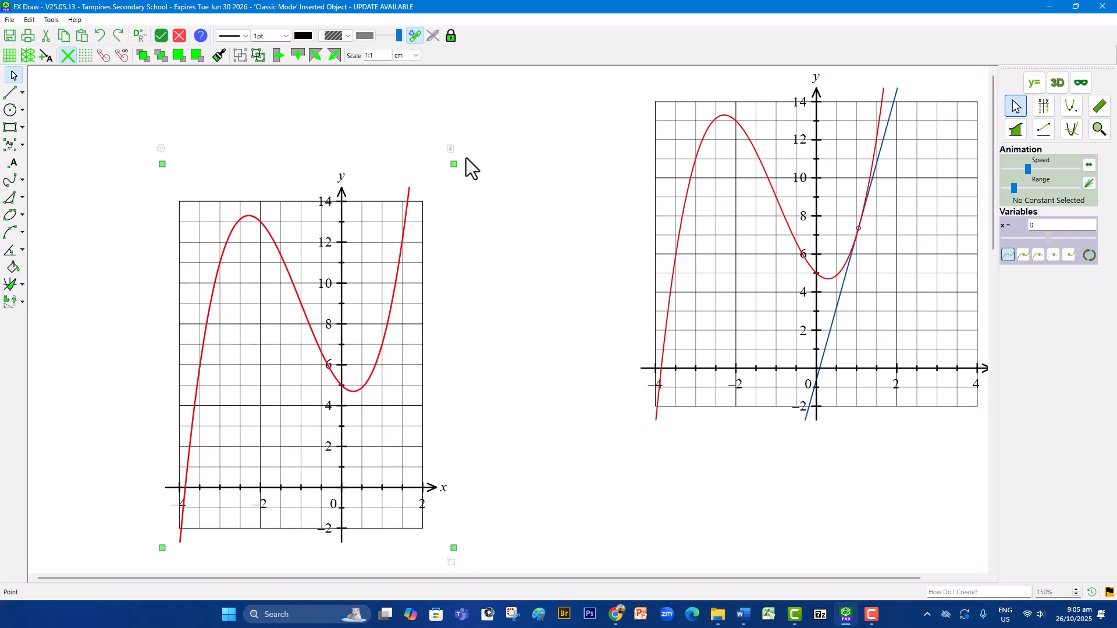
{"action": "left_click_drag", "start_coordinate": [456, 166], "coordinate": [457, 160]}
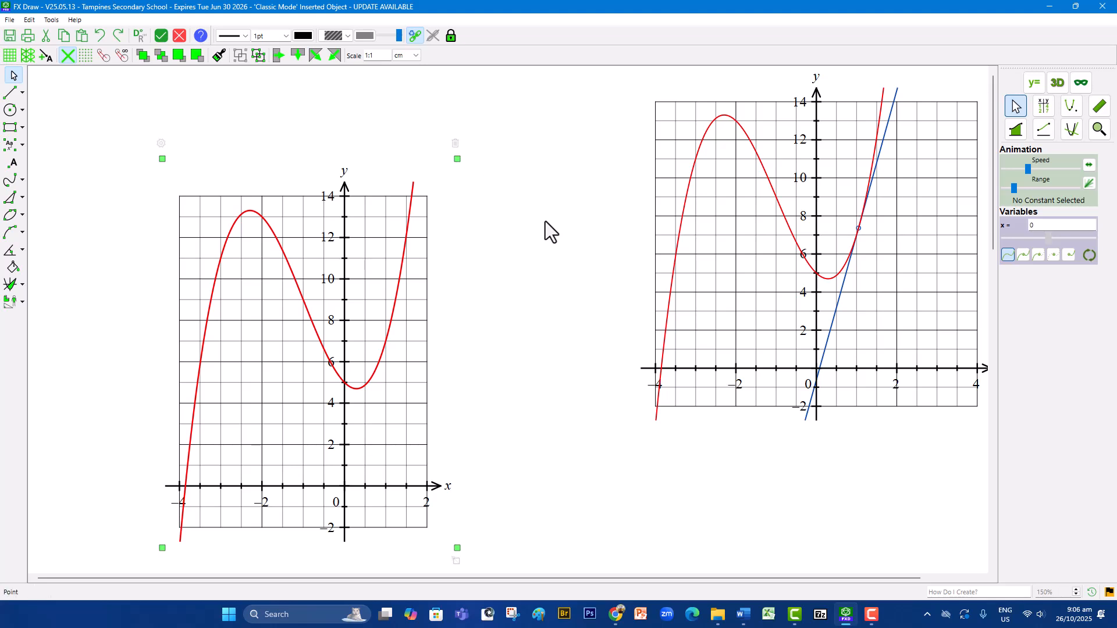
Switch the new graph's scales to Equal Aspect and set the x-axis minor interval to 1.
{"action": "double_click", "coordinate": [374, 242]}
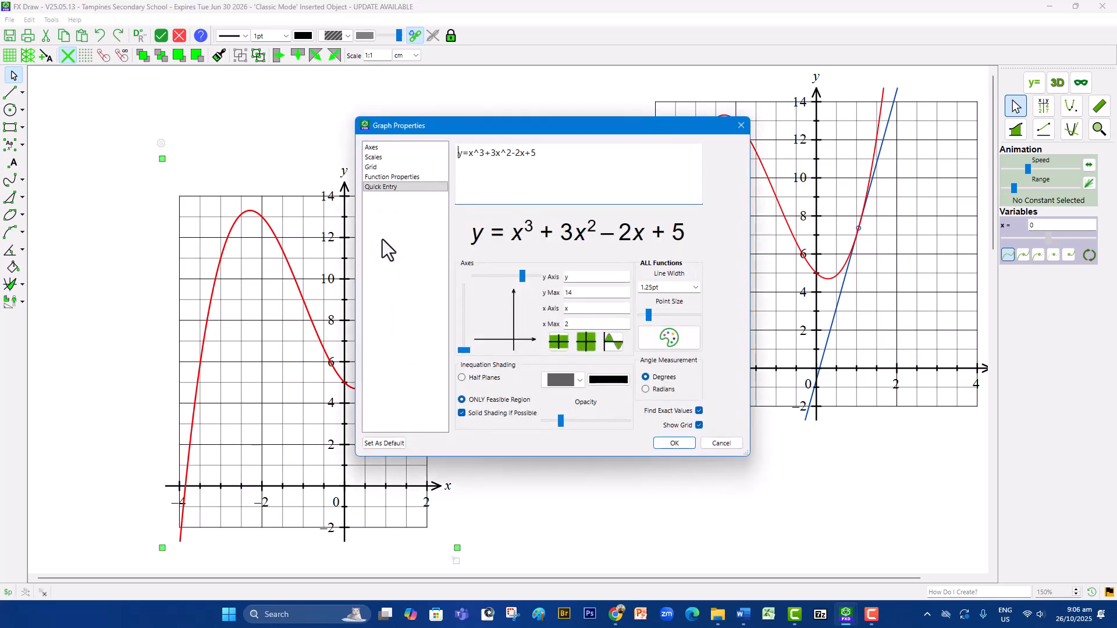
{"action": "left_click", "coordinate": [397, 156]}
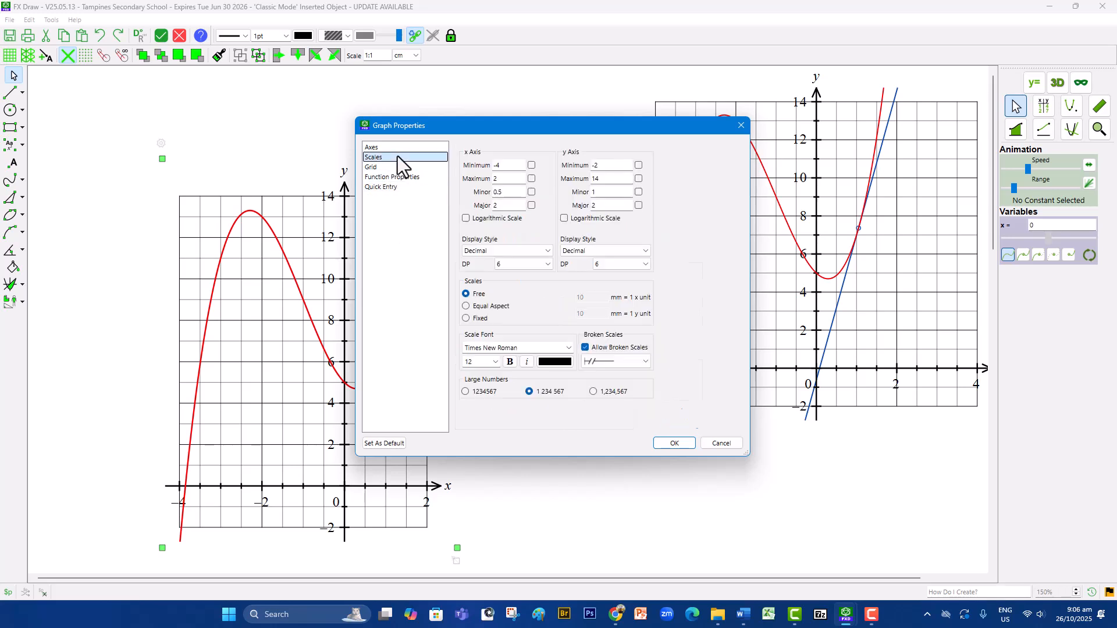
{"action": "left_click", "coordinate": [477, 307]}
{"action": "double_click", "coordinate": [497, 192]}
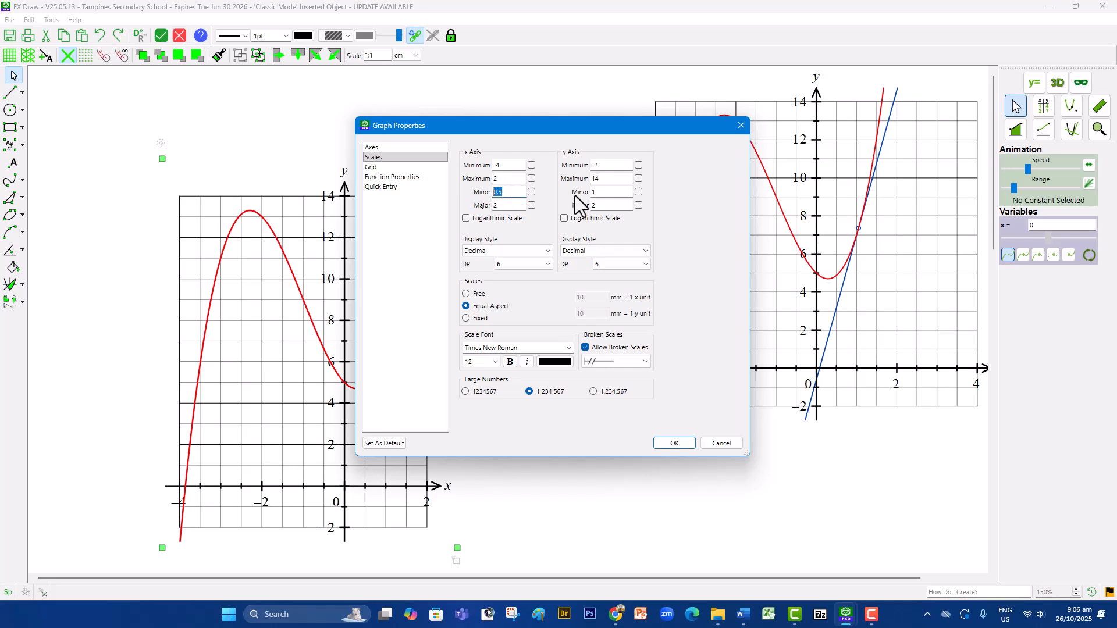
{"action": "type", "text": "1"}
{"action": "left_click", "coordinate": [685, 444]}
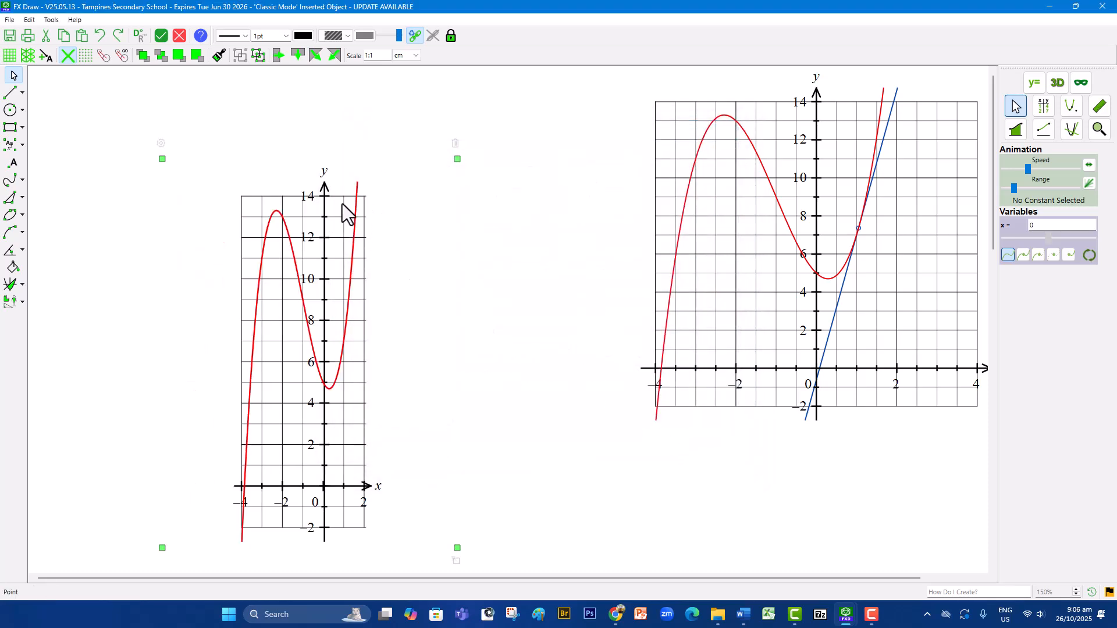
Change the new graph's scales to Fixed, with 10 mm per x unit and 10 mm per y unit.
{"action": "double_click", "coordinate": [345, 233]}
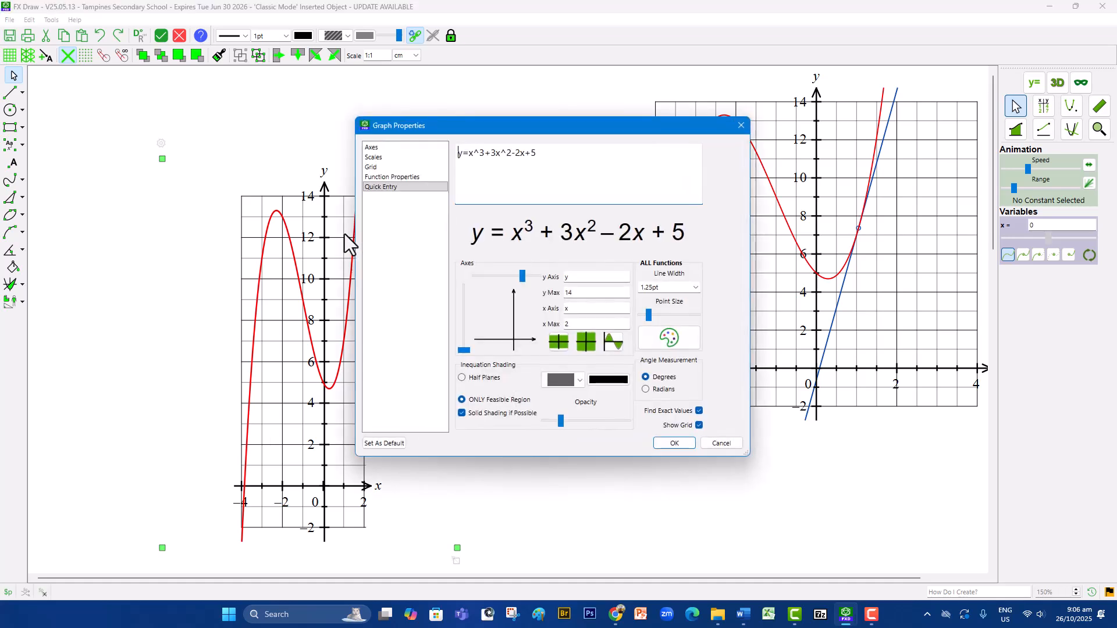
{"action": "left_click", "coordinate": [399, 167]}
{"action": "left_click", "coordinate": [399, 158]}
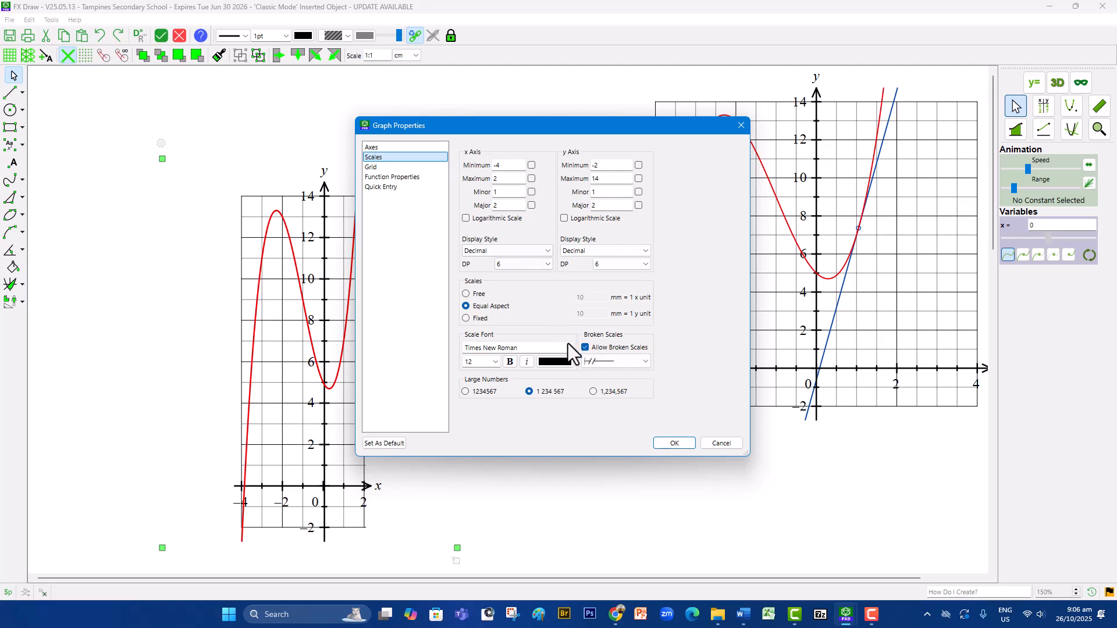
{"action": "left_click", "coordinate": [479, 319]}
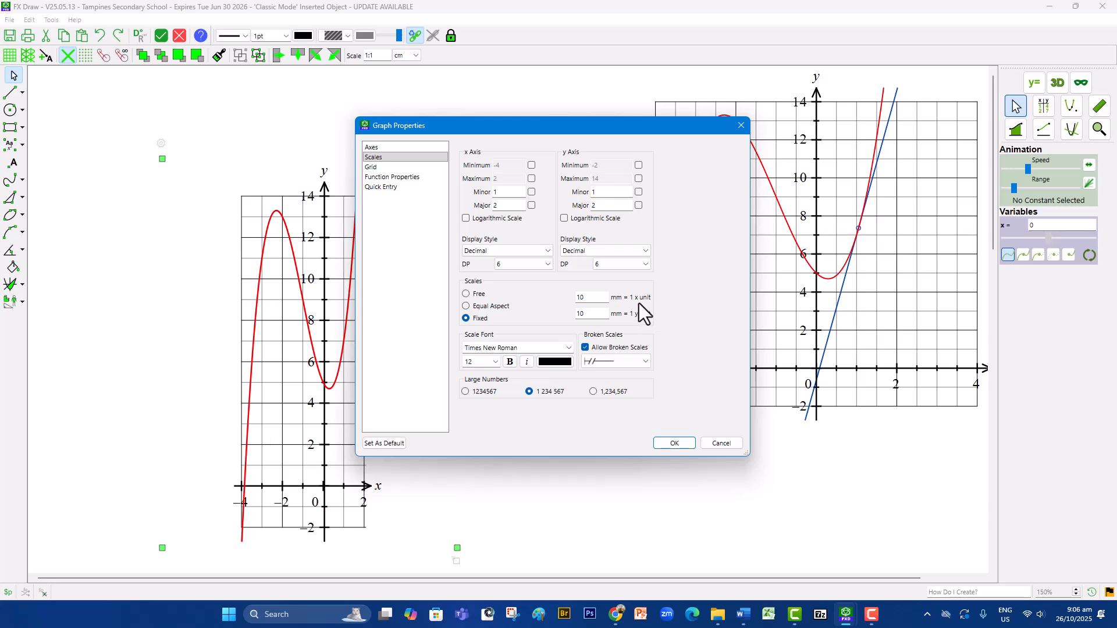
{"action": "left_click", "coordinate": [678, 445]}
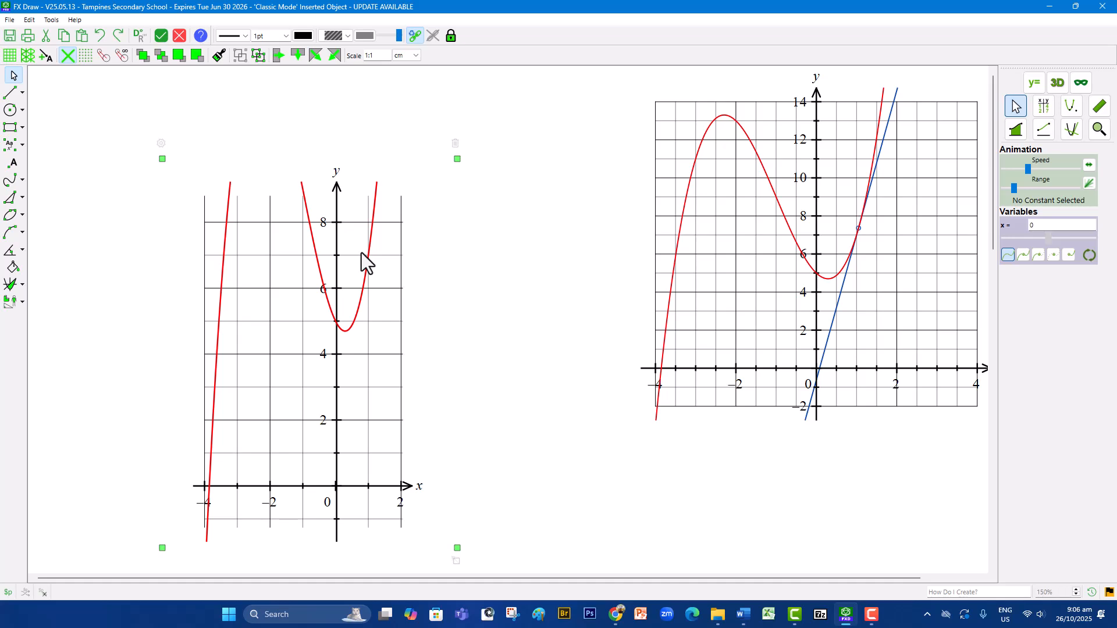
Set the new graph's fixed scales to 5 mm per x unit and 5 mm per y unit.
{"action": "double_click", "coordinate": [370, 217]}
{"action": "left_click", "coordinate": [396, 166]}
{"action": "left_click", "coordinate": [403, 157]}
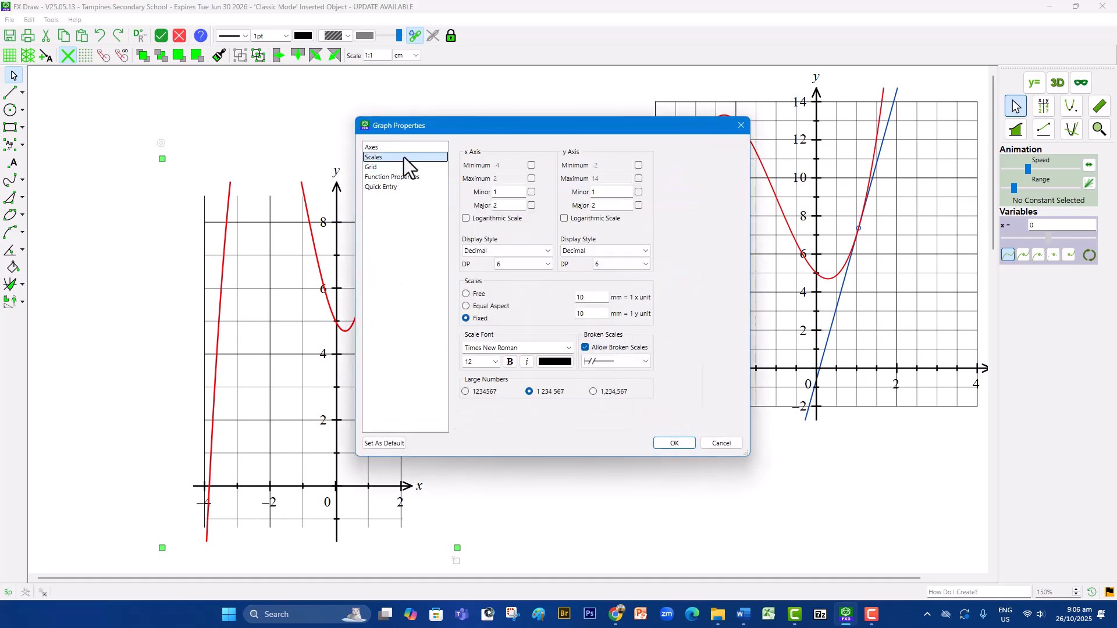
{"action": "double_click", "coordinate": [579, 297]}
{"action": "key", "text": "BackSpace"}
{"action": "double_click", "coordinate": [593, 315]}
{"action": "type", "text": "5"}
{"action": "left_click", "coordinate": [665, 443]}
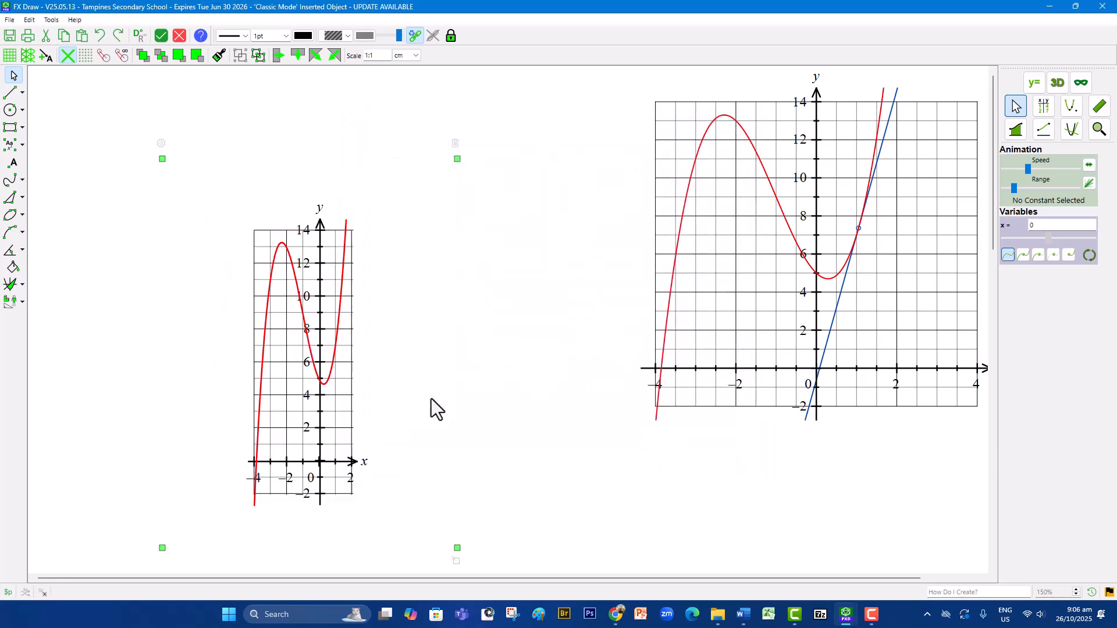
Switch the new graph's scales to Free and enlarge its frame slightly in width and height.
{"action": "double_click", "coordinate": [326, 309]}
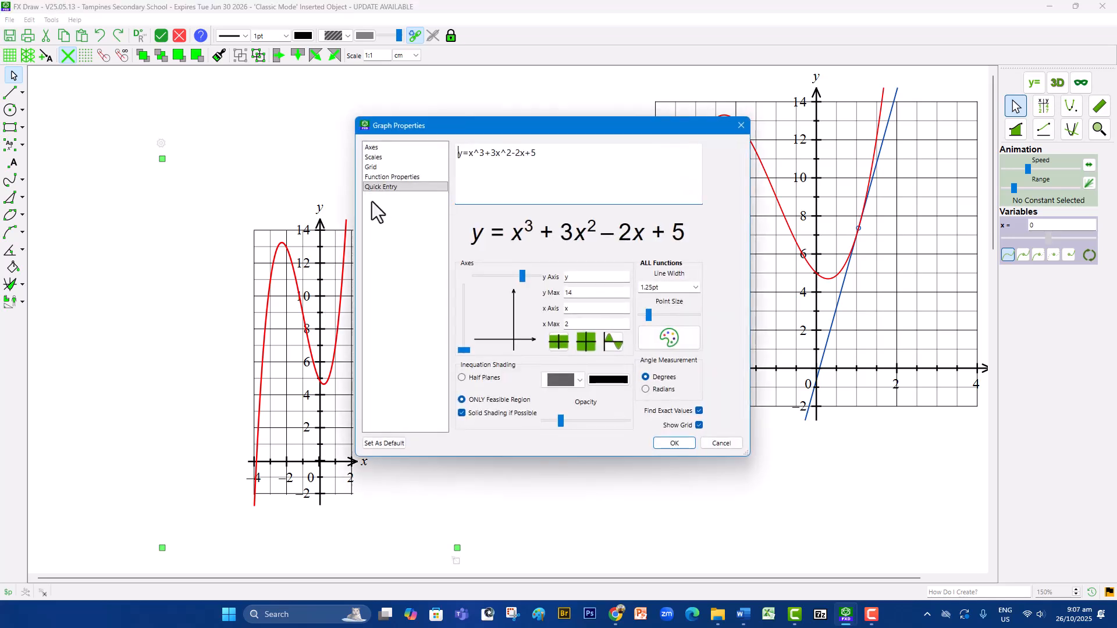
{"action": "left_click", "coordinate": [378, 157]}
{"action": "left_click", "coordinate": [477, 295]}
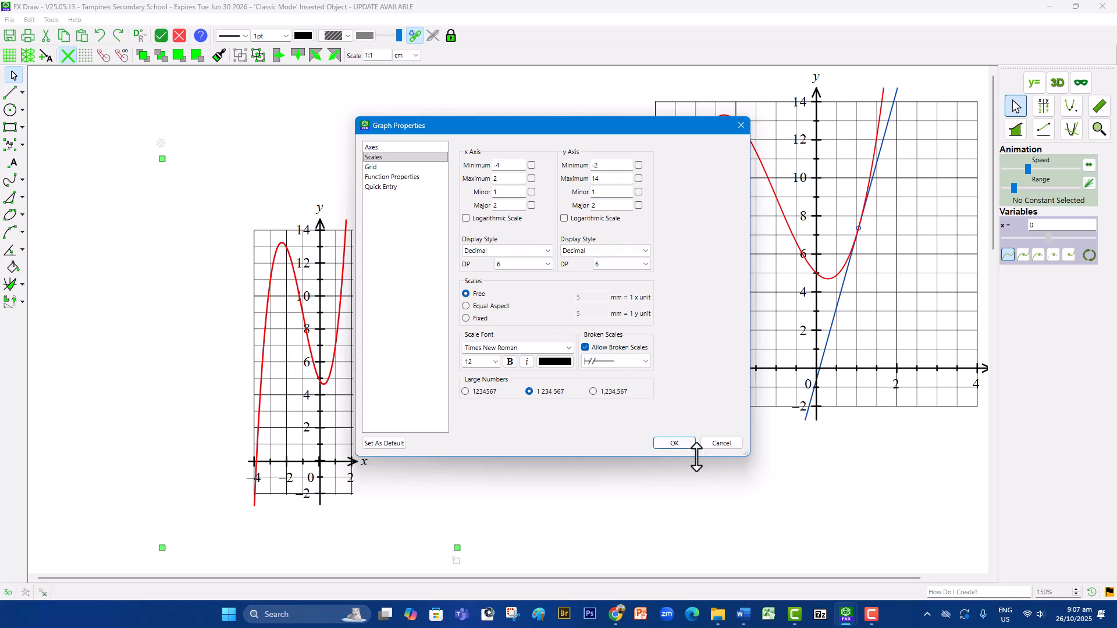
{"action": "left_click", "coordinate": [677, 443]}
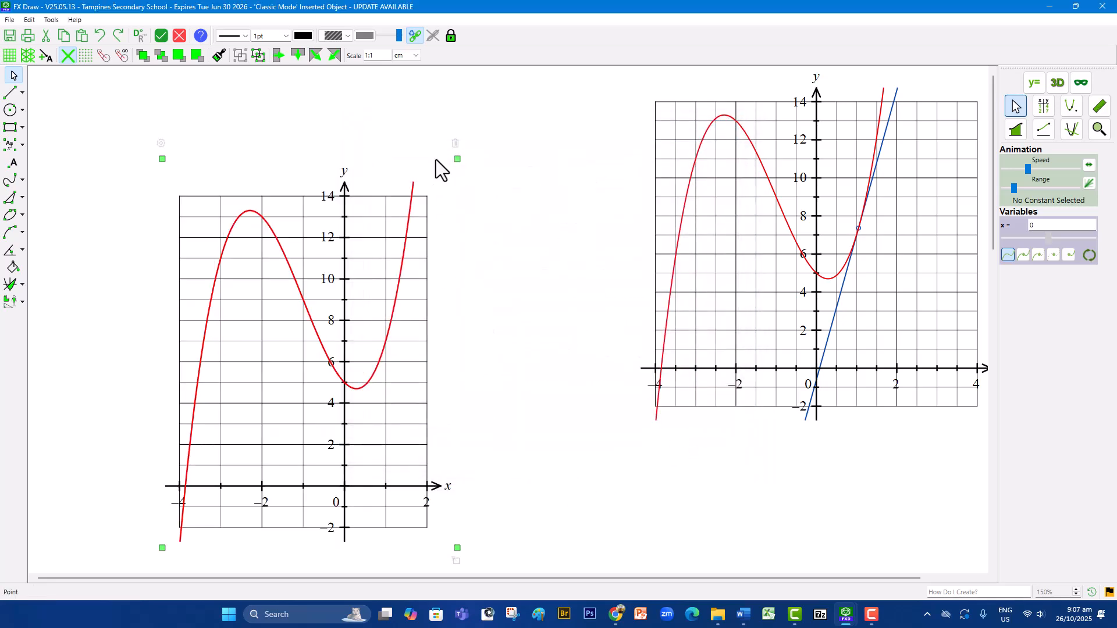
{"action": "left_click_drag", "start_coordinate": [458, 160], "coordinate": [494, 126]}
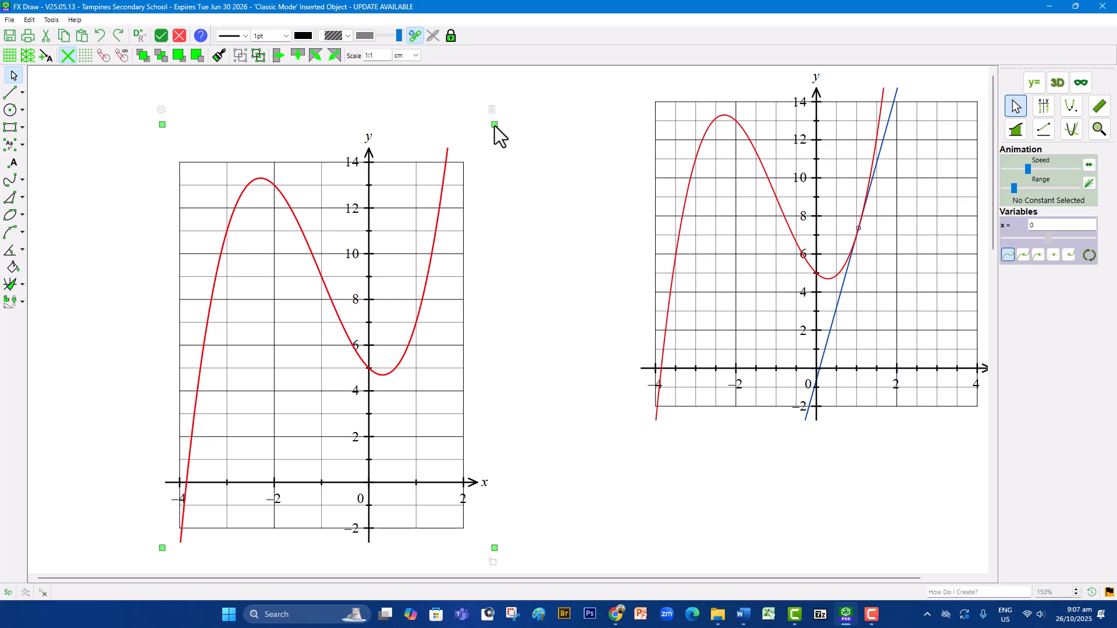
Set the new graph's x-axis minor interval to 0.5 and narrow its frame slightly.
{"action": "double_click", "coordinate": [406, 198]}
{"action": "left_click", "coordinate": [393, 156]}
{"action": "double_click", "coordinate": [505, 192]}
{"action": "type", "text": "0."}
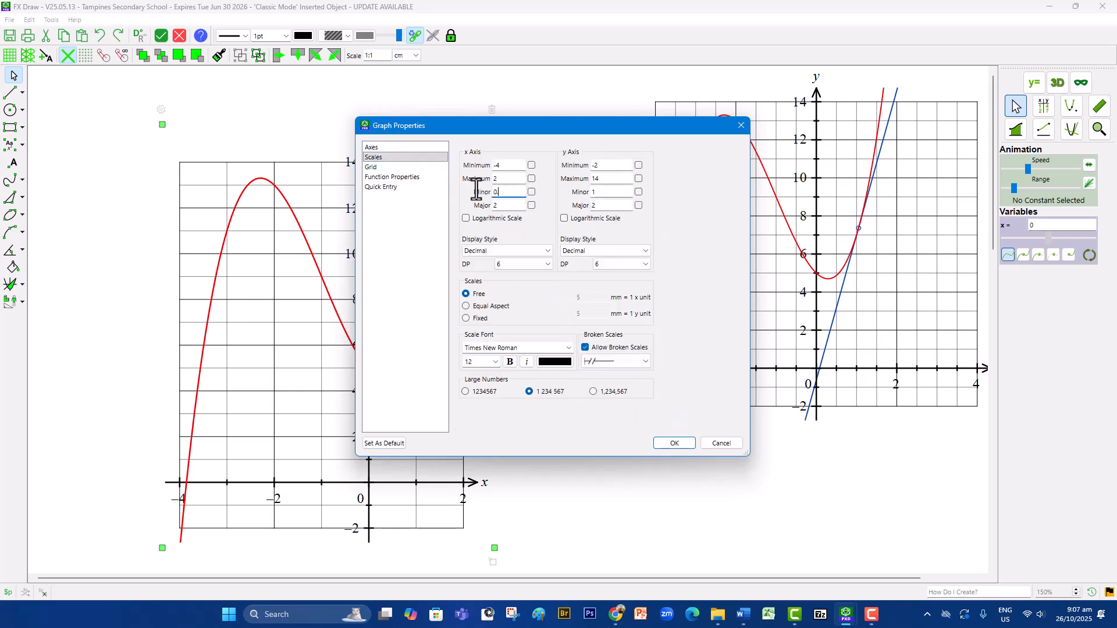
{"action": "type", "text": "5"}
{"action": "left_click", "coordinate": [681, 446]}
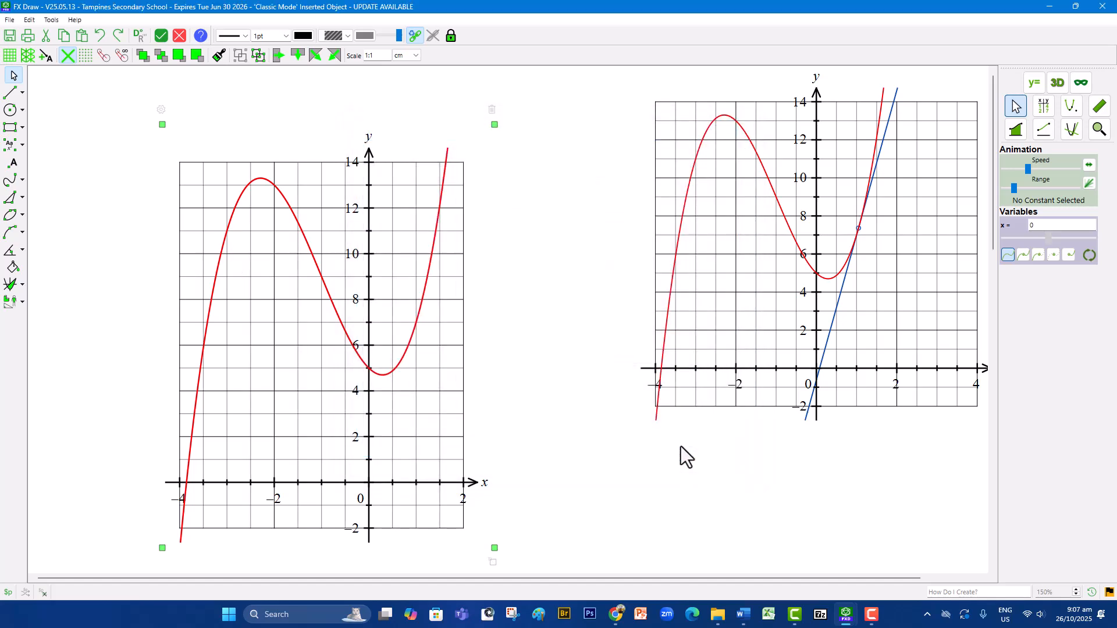
{"action": "left_click_drag", "start_coordinate": [487, 550], "coordinate": [486, 550]}
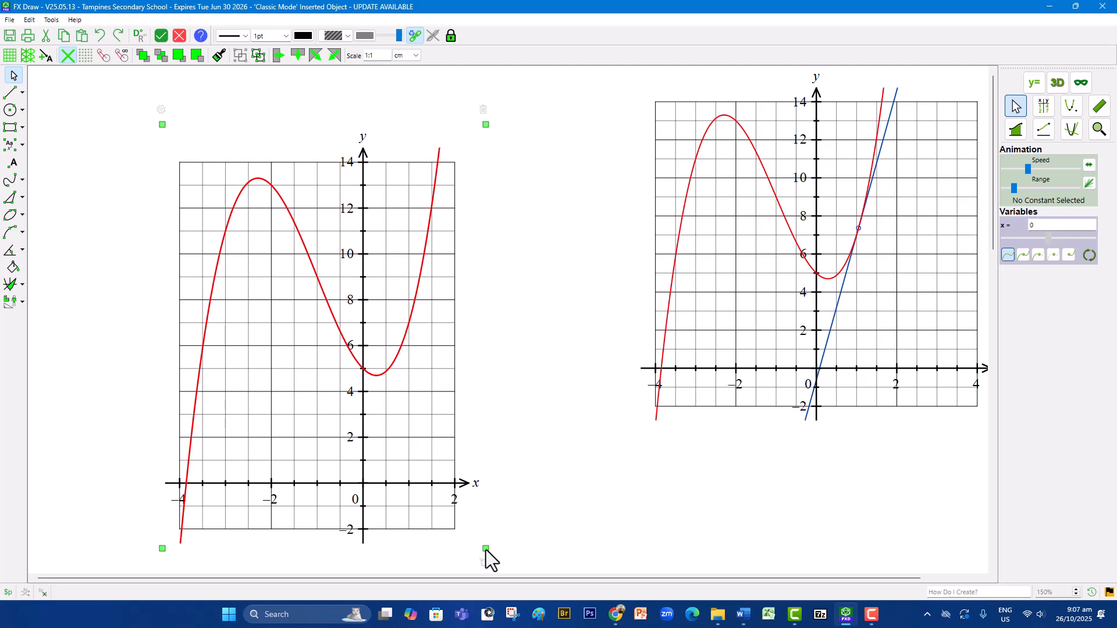
{"action": "left_click", "coordinate": [524, 442]}
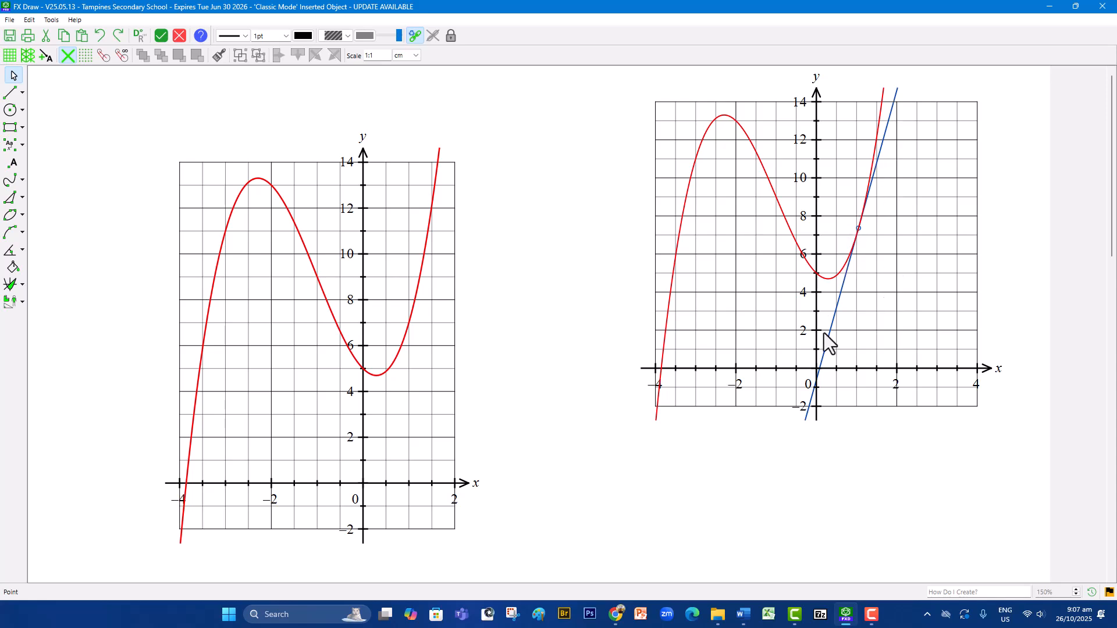
Add a tangent line to the new graph's cubic curve at x = 1.
{"action": "left_click", "coordinate": [374, 172]}
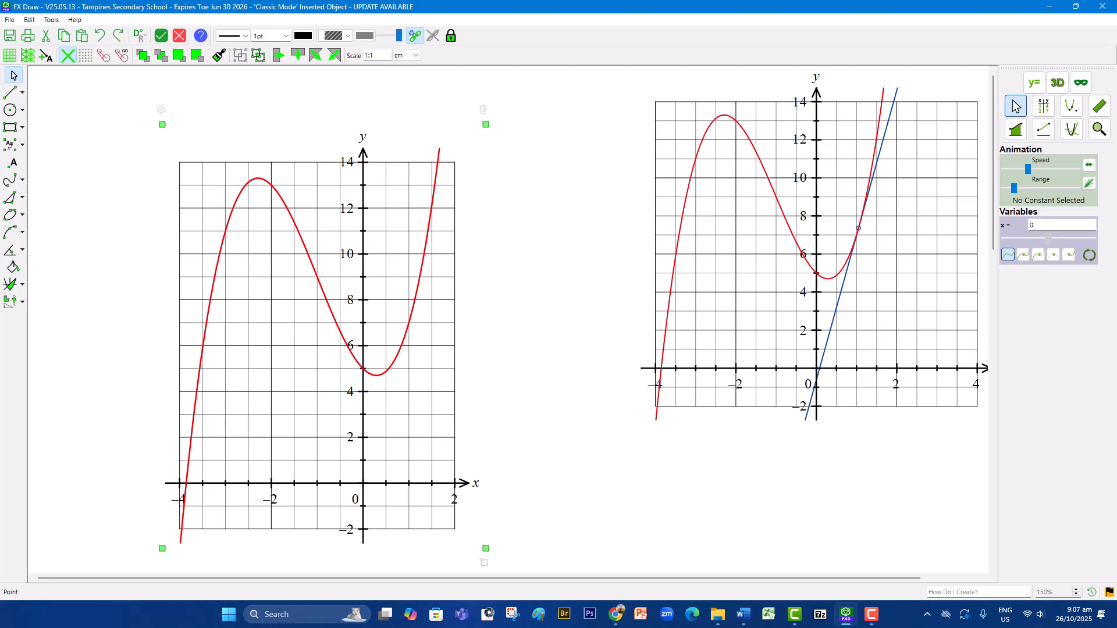
{"action": "left_click", "coordinate": [1069, 138]}
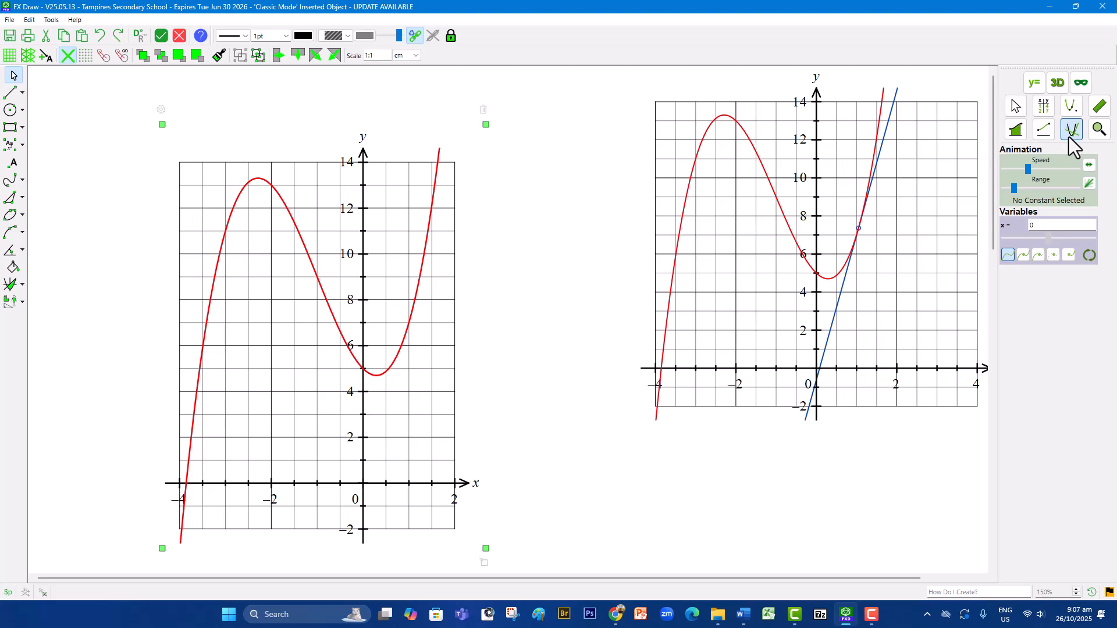
{"action": "left_click", "coordinate": [409, 323]}
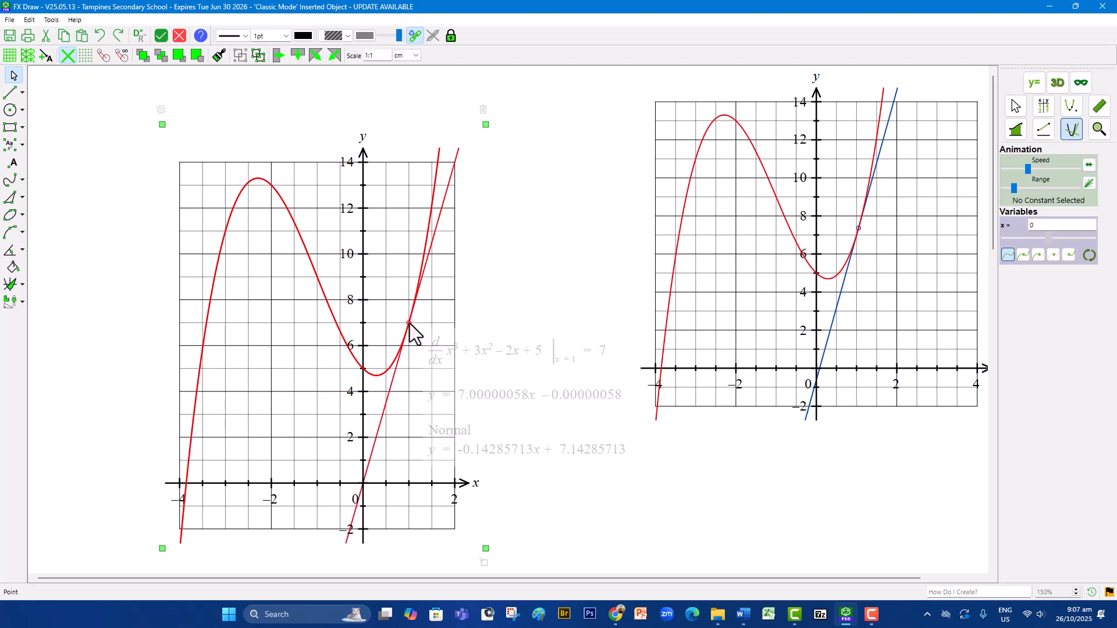
Format the new graph's tangent with a solid blue (#0000ff) pen and apply the tangent properties.
{"action": "right_click", "coordinate": [409, 324]}
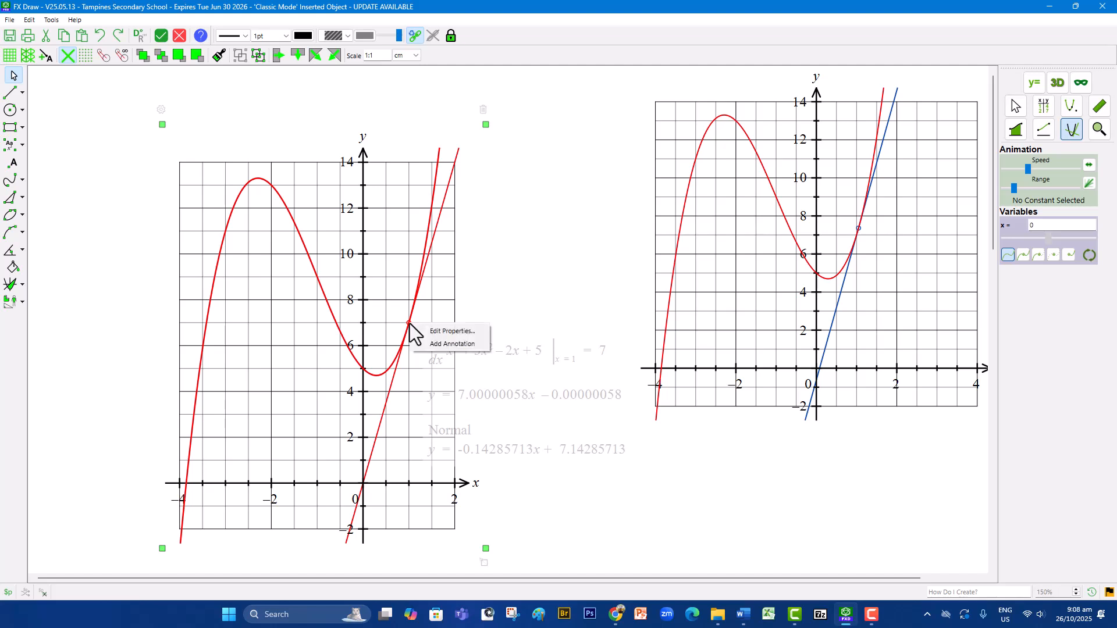
{"action": "left_click", "coordinate": [422, 333]}
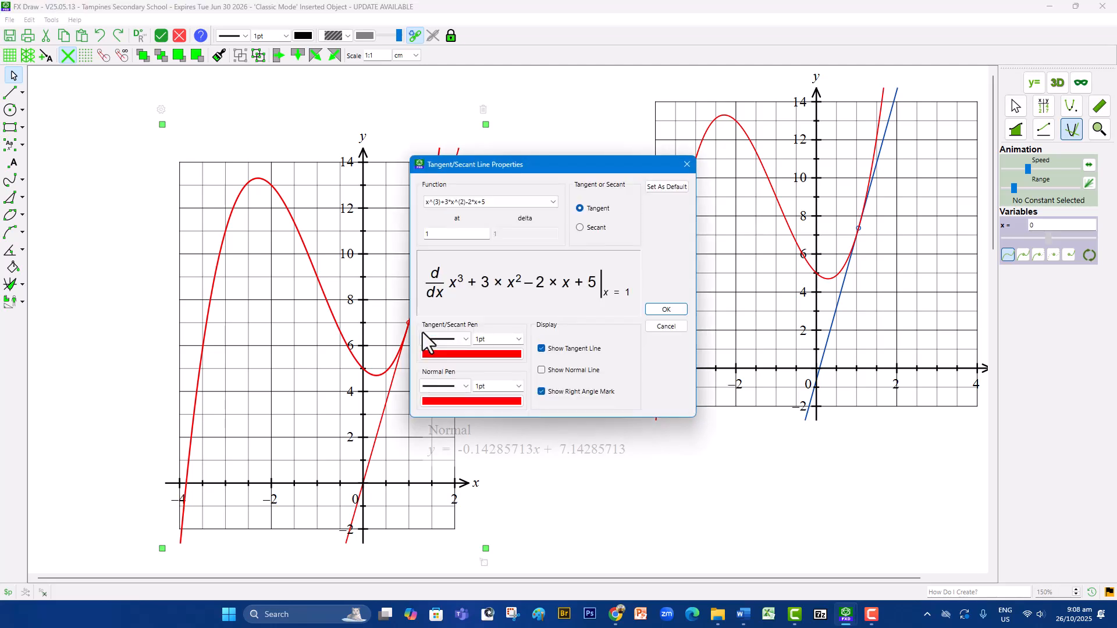
{"action": "left_click", "coordinate": [459, 337]}
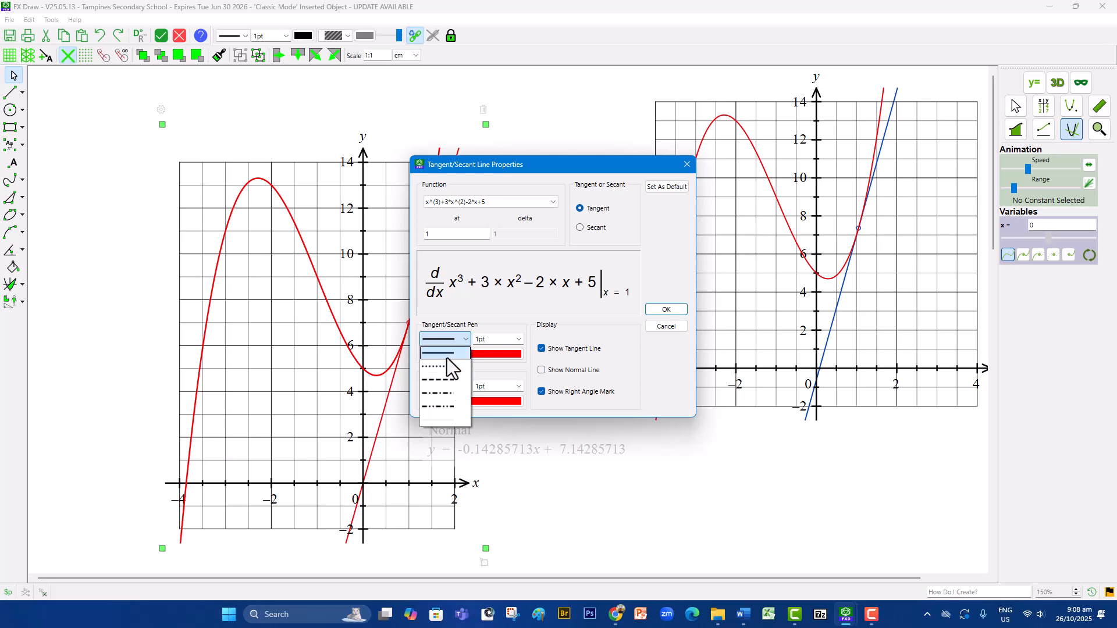
{"action": "left_click", "coordinate": [447, 358]}
{"action": "left_click", "coordinate": [510, 356]}
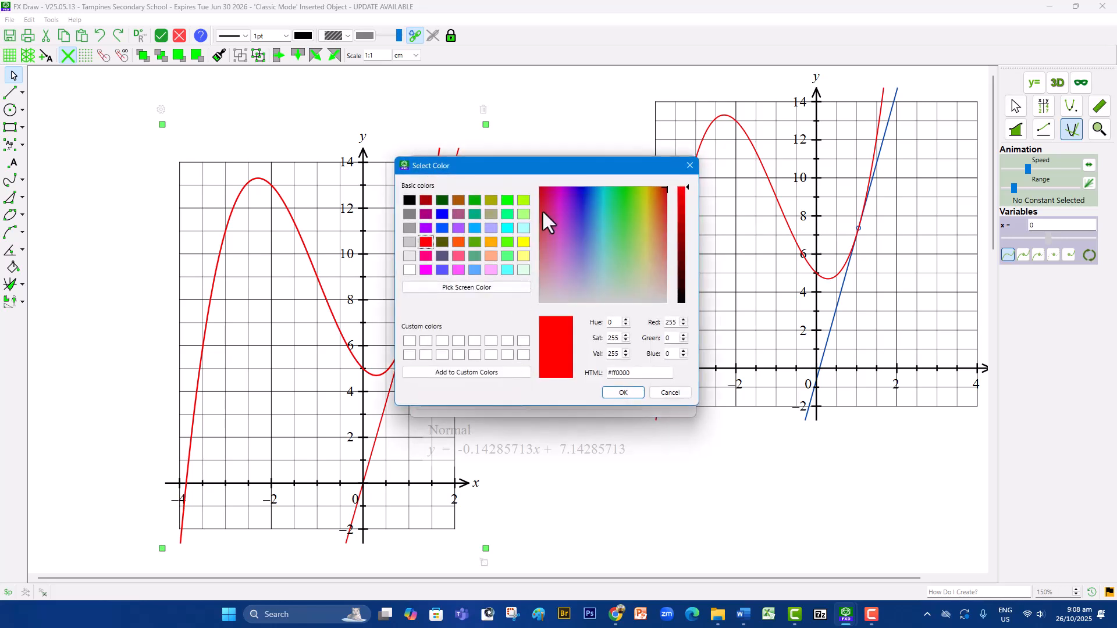
{"action": "left_click", "coordinate": [444, 215]}
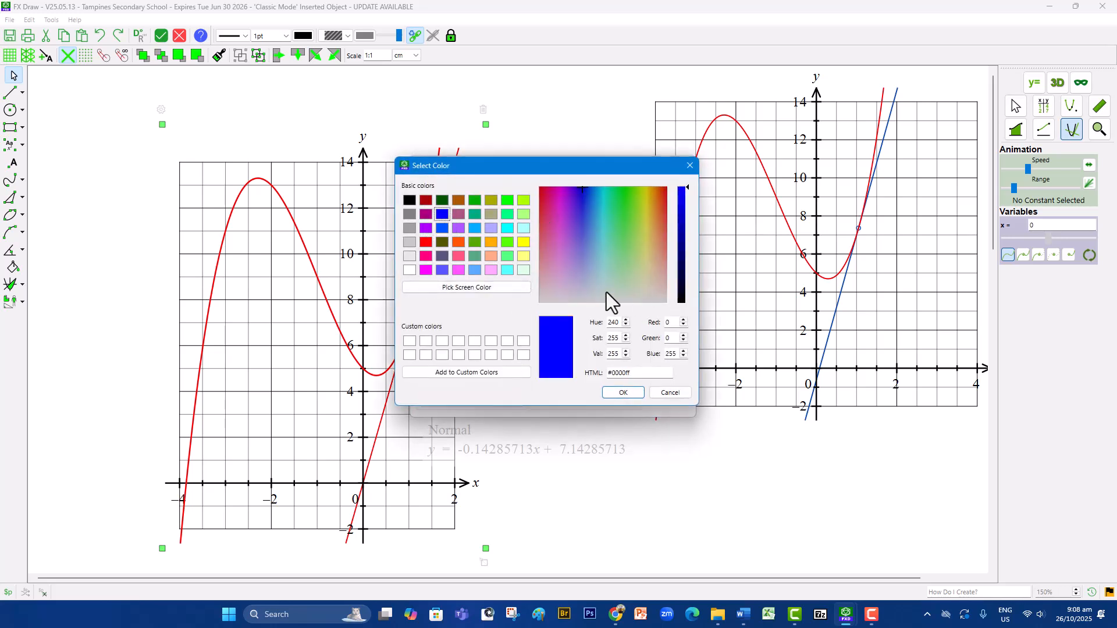
{"action": "left_click", "coordinate": [620, 391]}
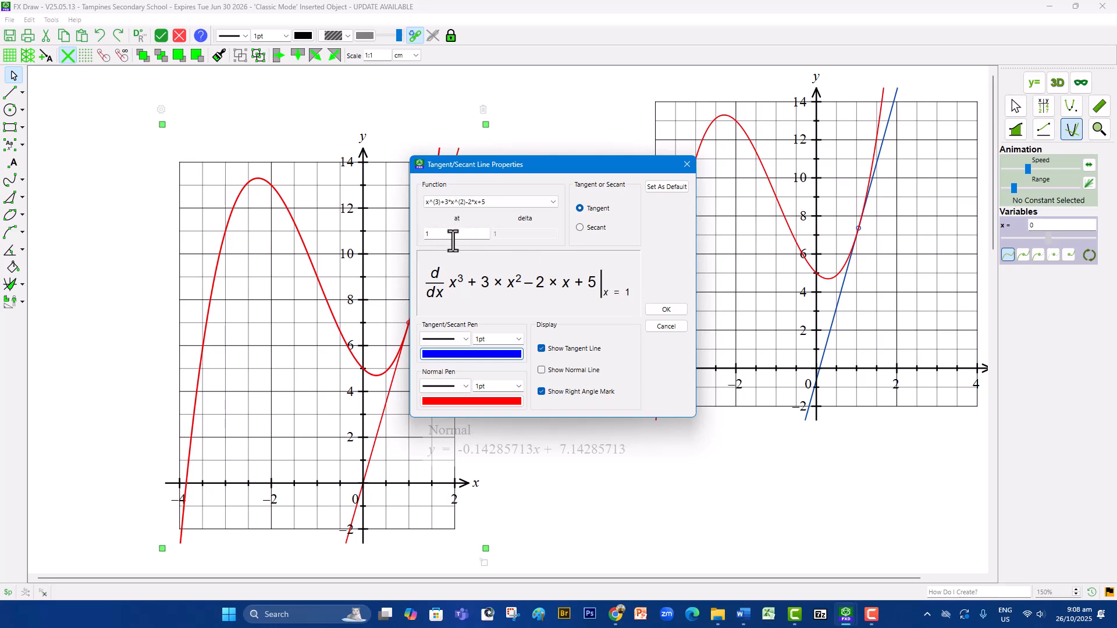
{"action": "left_click_drag", "start_coordinate": [523, 167], "coordinate": [620, 148]}
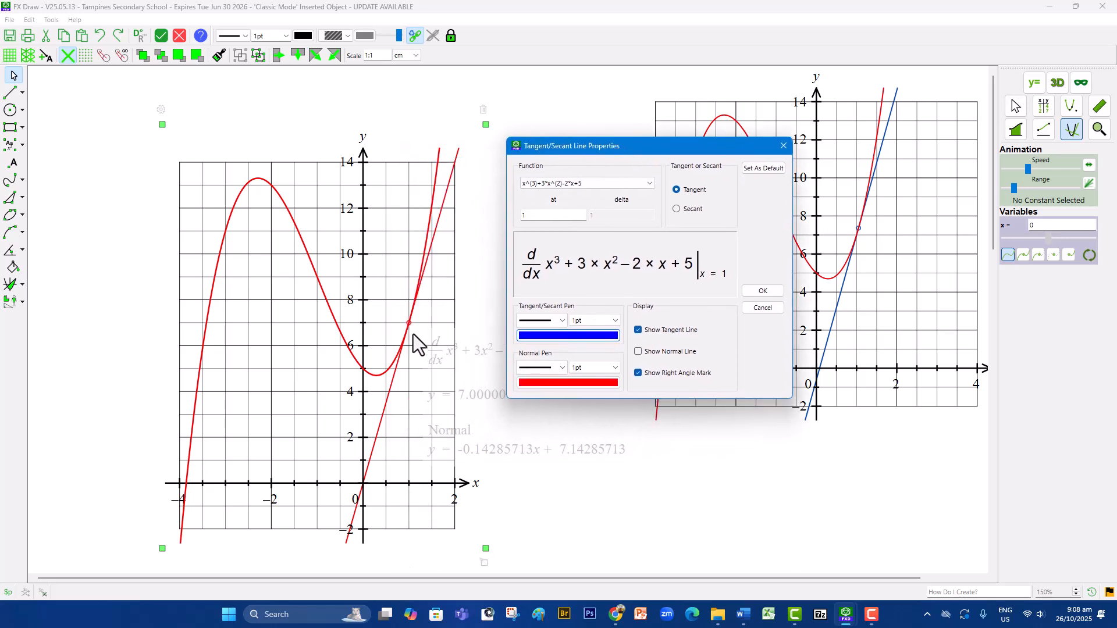
{"action": "left_click", "coordinate": [753, 294]}
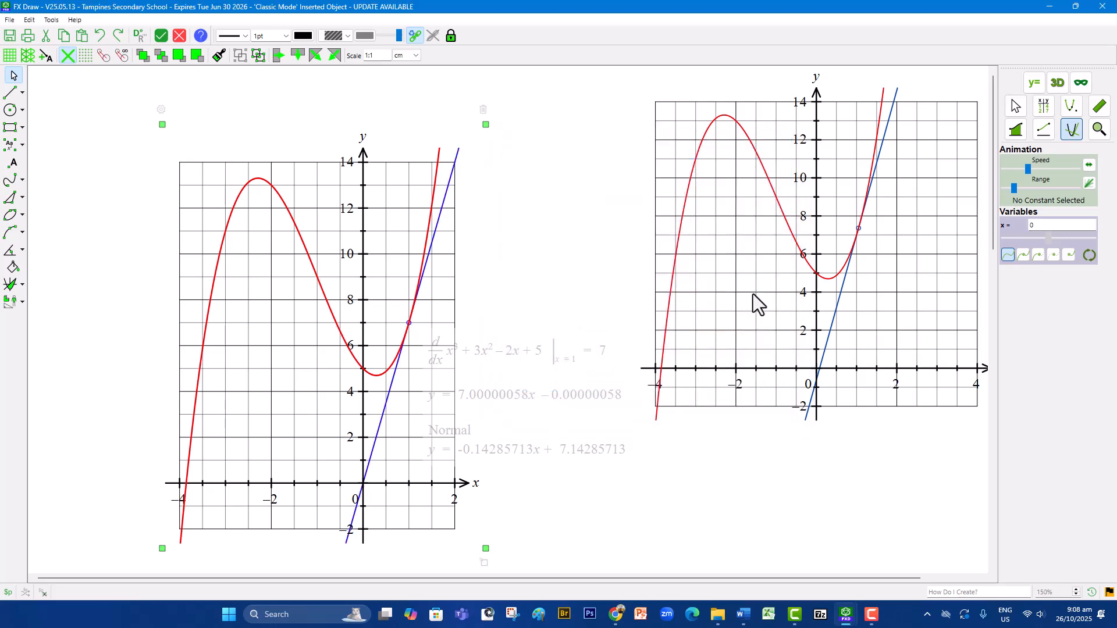
{"action": "left_click", "coordinate": [563, 257]}
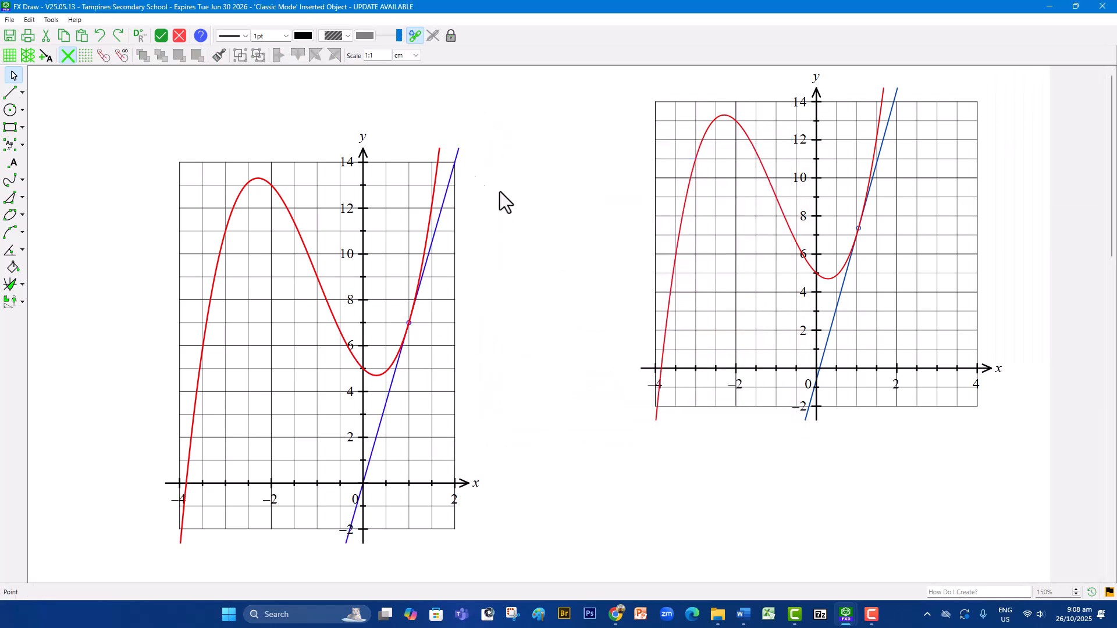
Show the normal line for the tangent at x = 1 on the new graph.
{"action": "left_click", "coordinate": [454, 180]}
{"action": "right_click", "coordinate": [454, 175]}
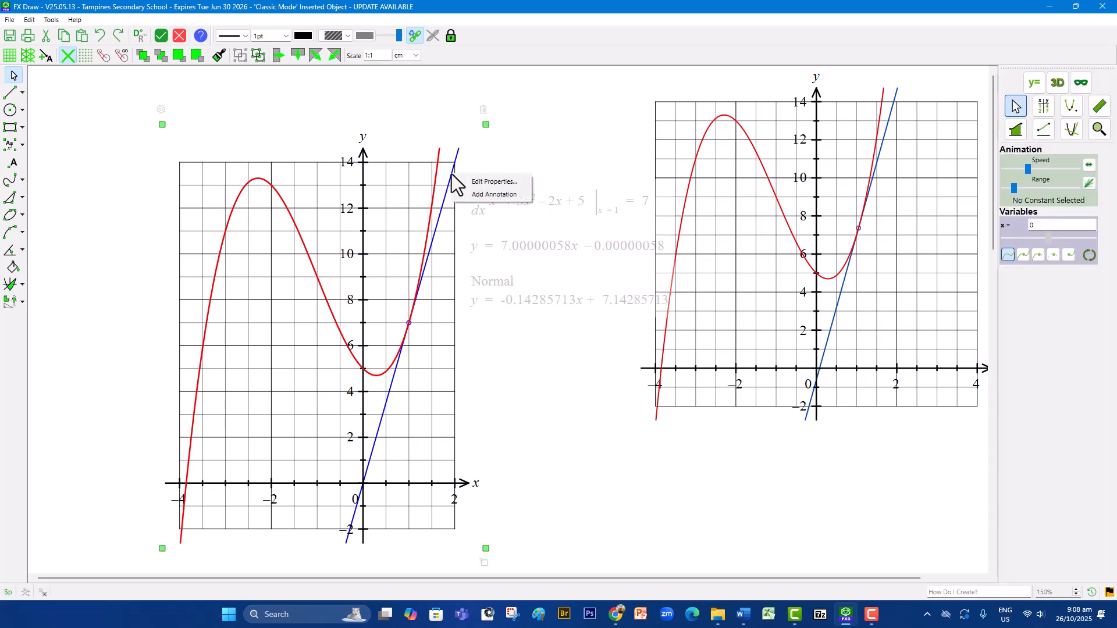
{"action": "left_click", "coordinate": [488, 181]}
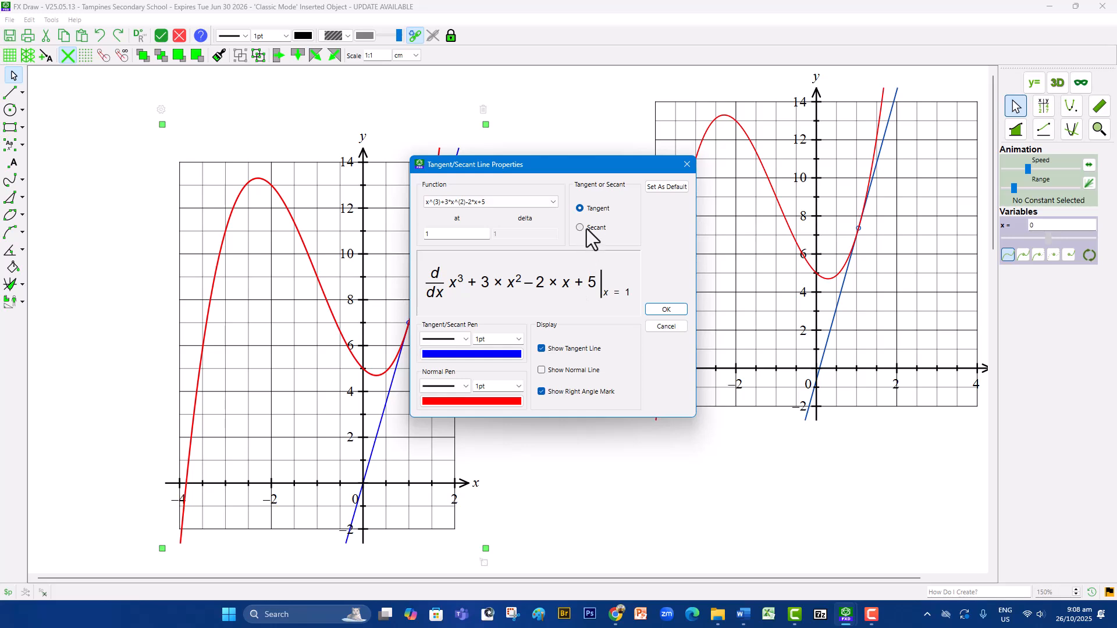
{"action": "left_click", "coordinate": [568, 374]}
{"action": "left_click", "coordinate": [666, 309]}
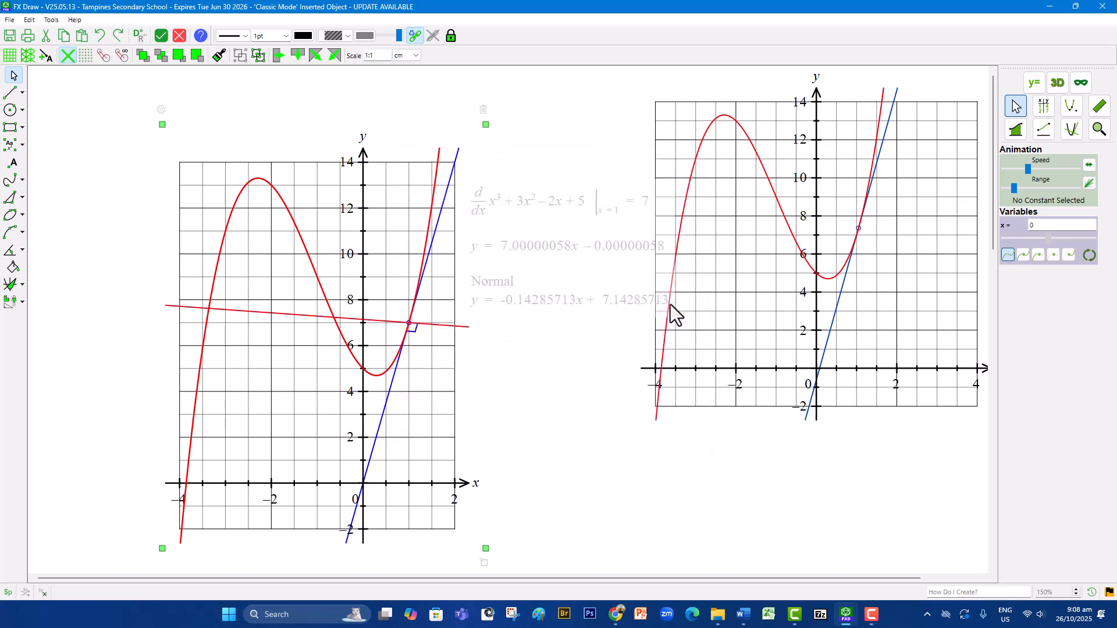
Set the new graph's y-axis minor interval to 0.5 and switch its scales to Equal Aspect.
{"action": "right_click", "coordinate": [409, 324]}
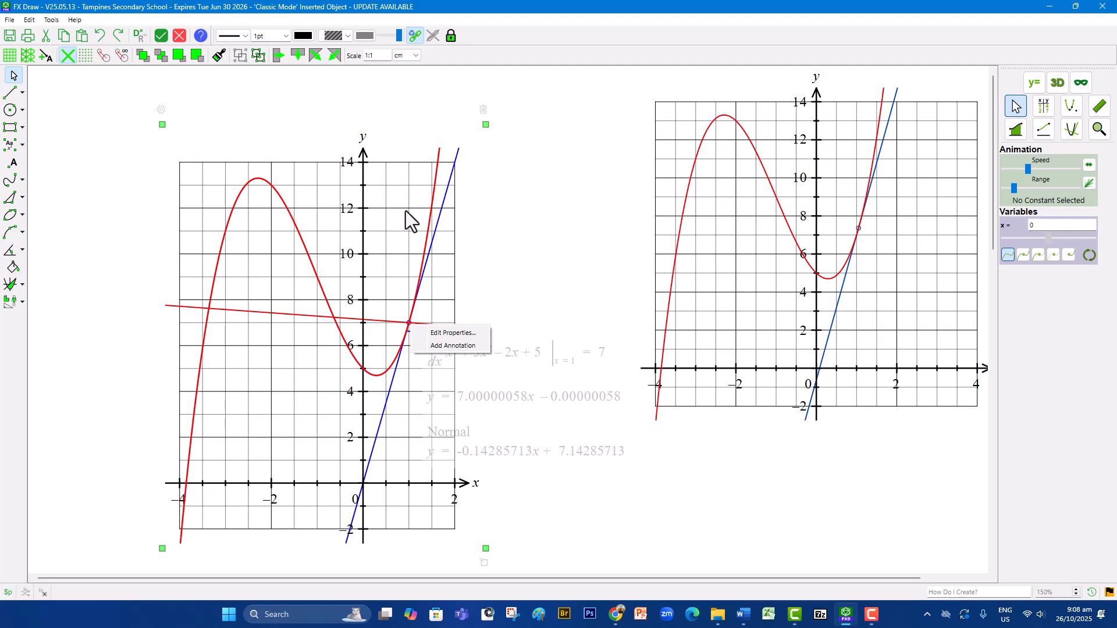
{"action": "right_click", "coordinate": [375, 203]}
{"action": "left_click", "coordinate": [409, 212]}
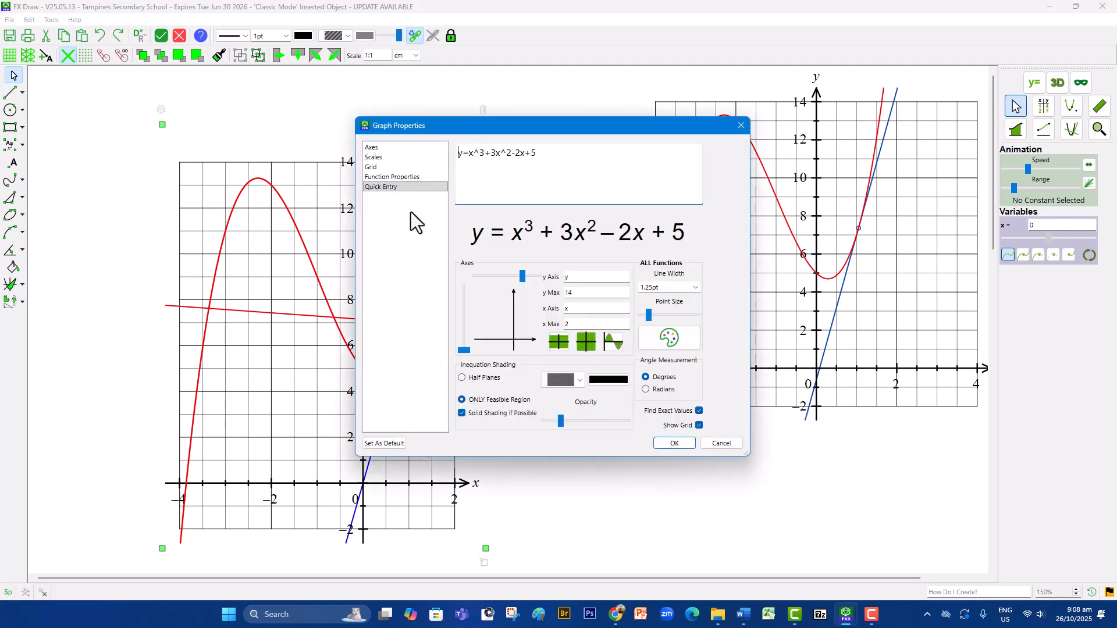
{"action": "left_click", "coordinate": [400, 167]}
{"action": "left_click", "coordinate": [404, 157]}
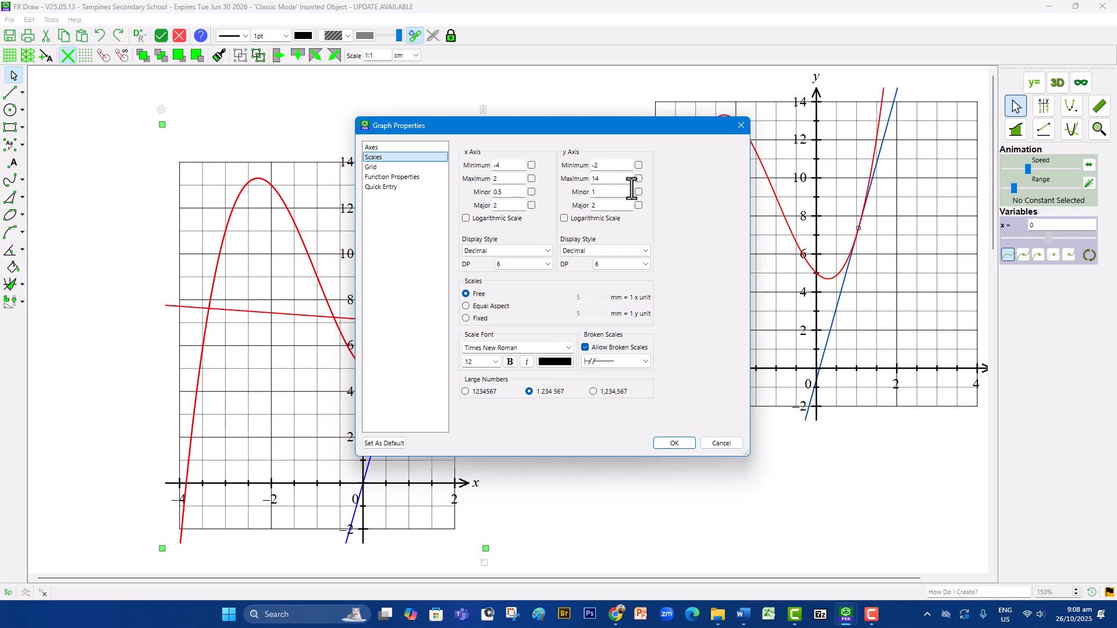
{"action": "double_click", "coordinate": [594, 192]}
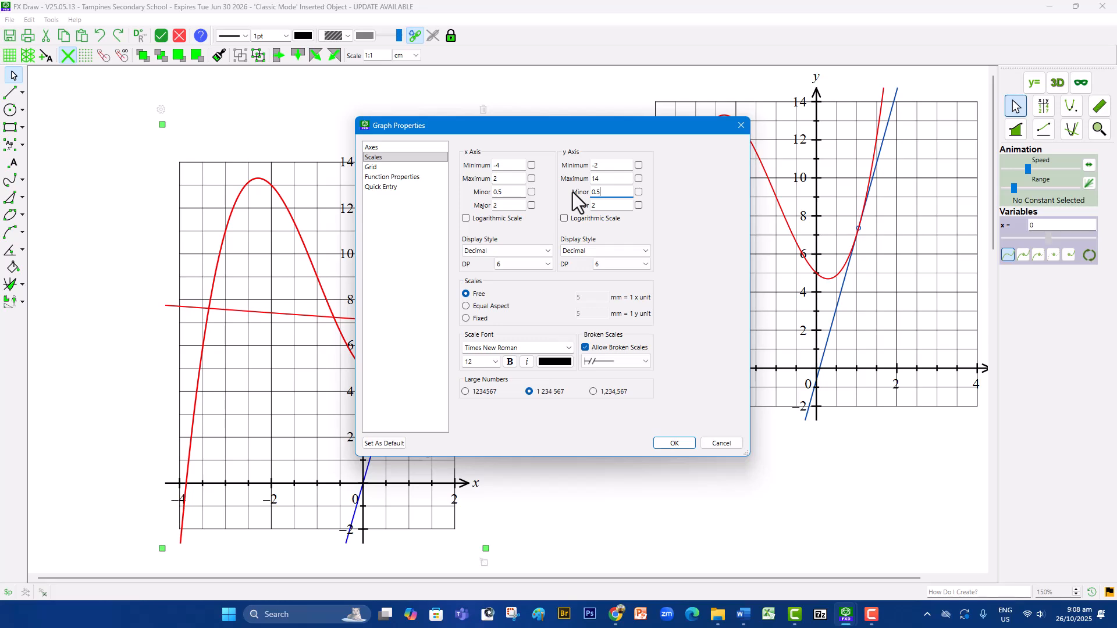
{"action": "left_click", "coordinate": [400, 156]}
{"action": "left_click", "coordinate": [466, 306]}
{"action": "left_click", "coordinate": [673, 444]}
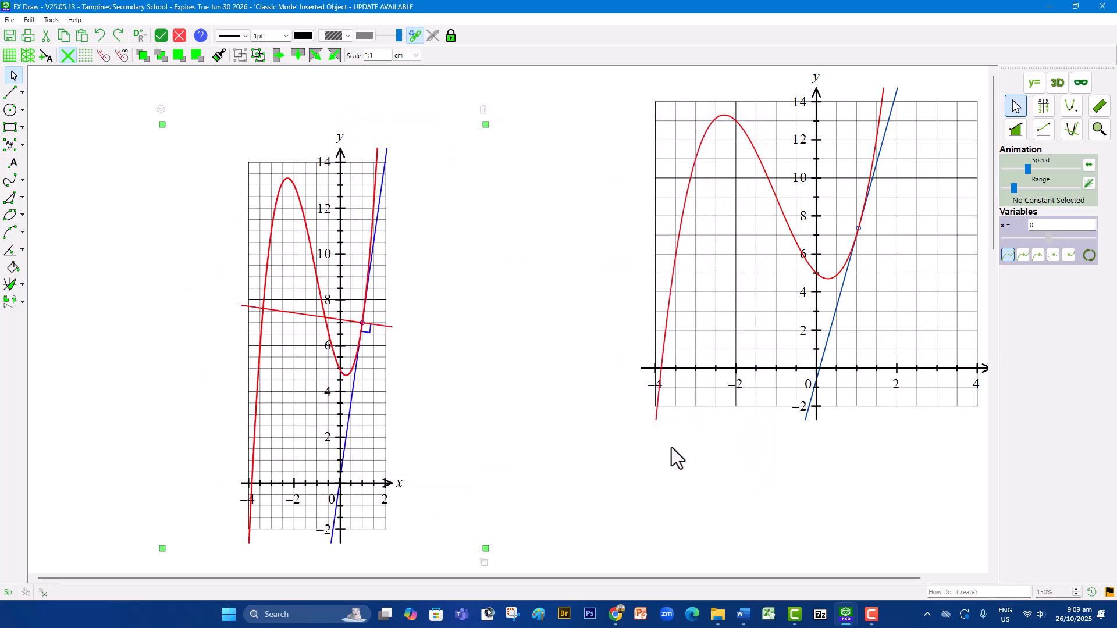
{"action": "mouse_move", "coordinate": [383, 330]}
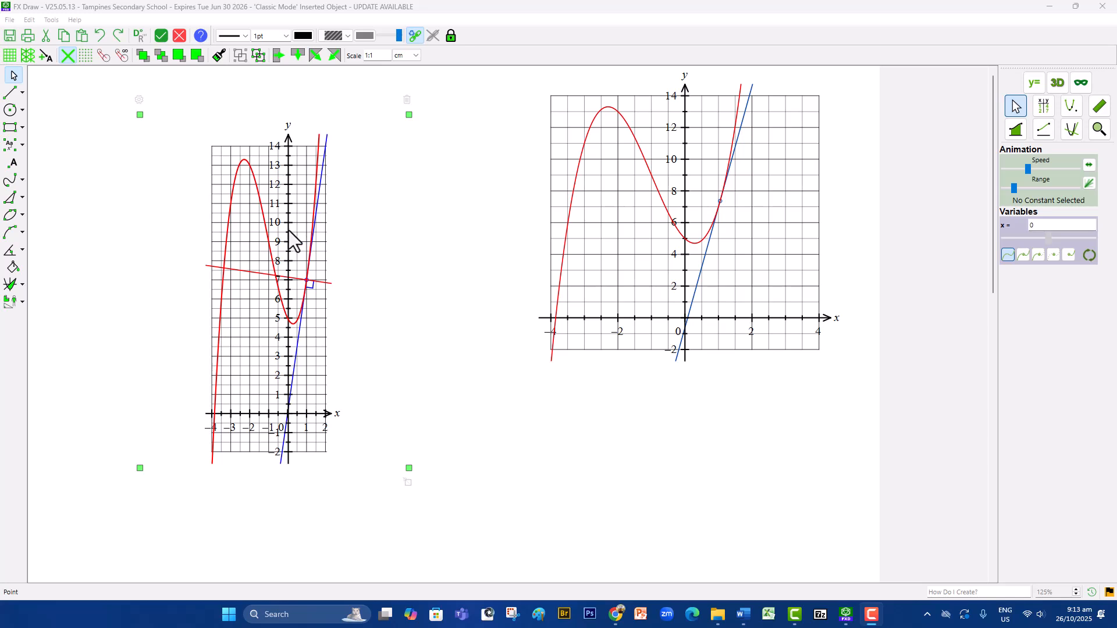
{"action": "right_click", "coordinate": [269, 245]}
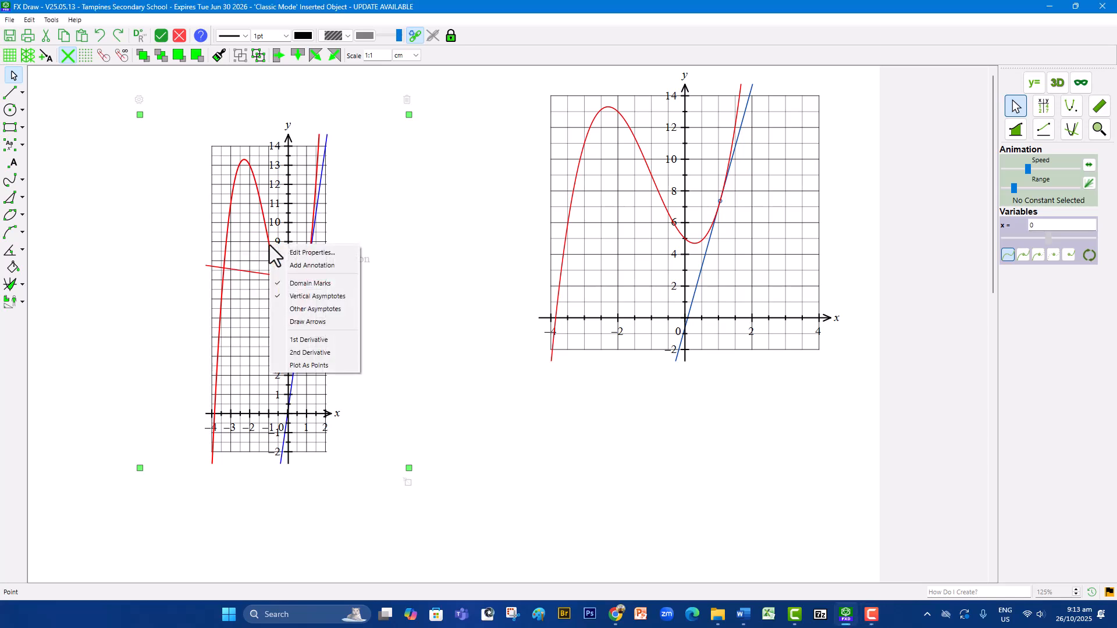
{"action": "left_click", "coordinate": [417, 239]}
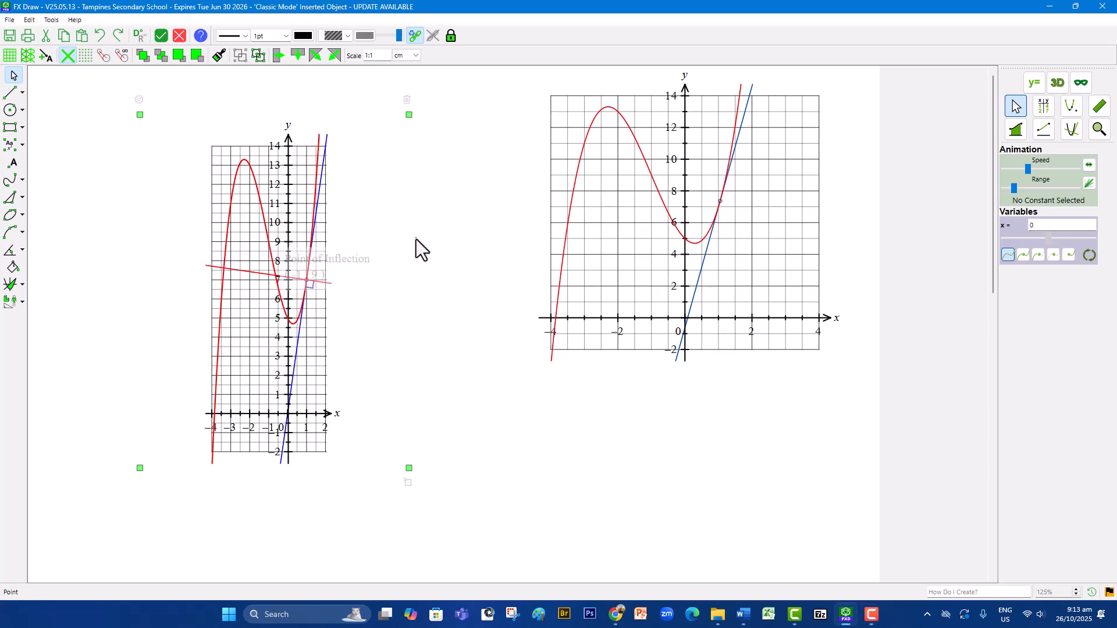
Change the new graph's scales to Fixed with 10 mm for each x unit and each y unit.
{"action": "double_click", "coordinate": [256, 224]}
{"action": "left_click", "coordinate": [393, 158]}
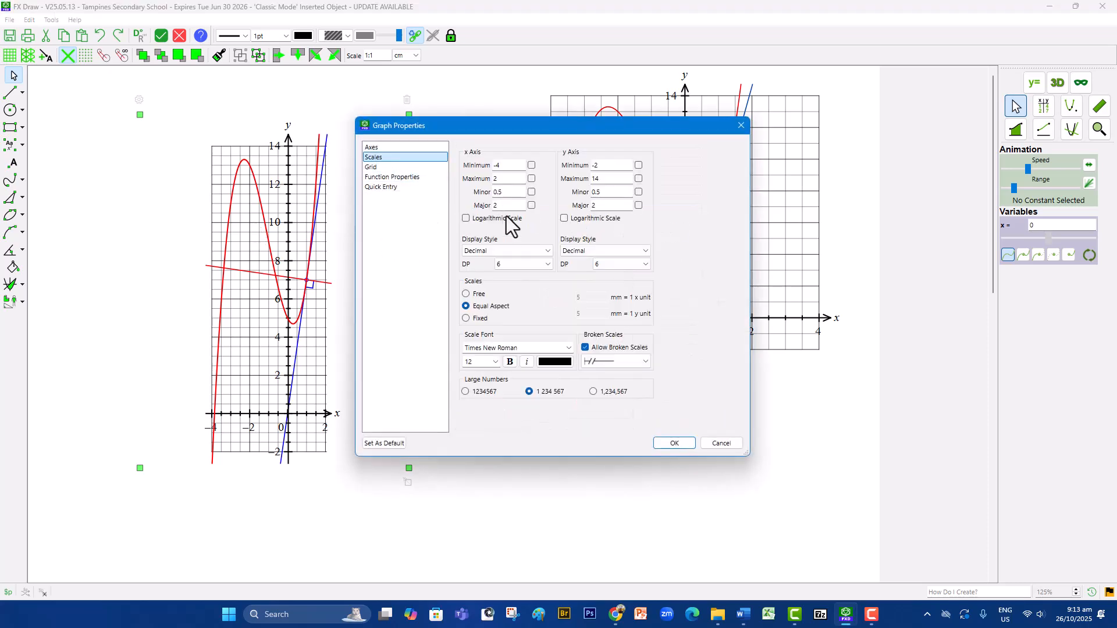
{"action": "left_click", "coordinate": [477, 321]}
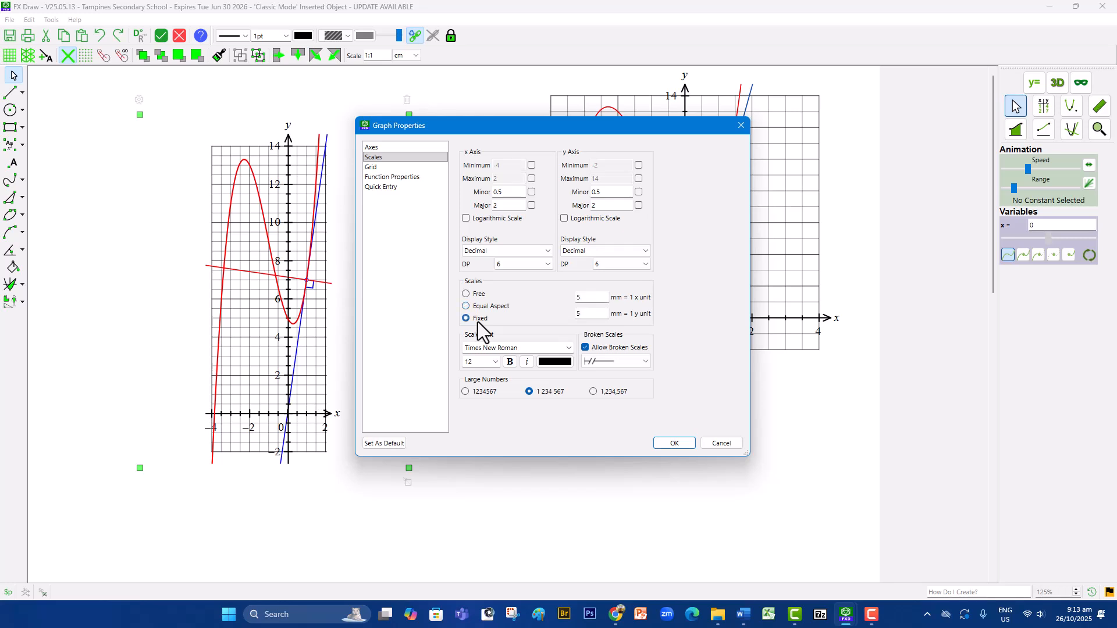
{"action": "left_click_drag", "start_coordinate": [583, 297], "coordinate": [559, 294]}
{"action": "type", "text": "20"}
{"action": "left_click_drag", "start_coordinate": [582, 312], "coordinate": [567, 309]}
{"action": "type", "text": "20"}
{"action": "left_click", "coordinate": [580, 297]}
{"action": "left_click", "coordinate": [579, 313]}
{"action": "key", "text": "BackSpace"}
{"action": "type", "text": "10"}
Set the major interval to 1 on both axes of the new graph.
{"action": "left_click_drag", "start_coordinate": [509, 206], "coordinate": [494, 205]}
{"action": "type", "text": "1"}
{"action": "left_click_drag", "start_coordinate": [599, 205], "coordinate": [573, 198]}
{"action": "type", "text": "1"}
Set the minor interval to 0.2 on both axes and apply the graph properties.
{"action": "left_click_drag", "start_coordinate": [506, 192], "coordinate": [493, 192]}
{"action": "type", "text": "0.1"}
{"action": "double_click", "coordinate": [593, 192]}
{"action": "type", "text": "0.1"}
{"action": "left_click", "coordinate": [517, 192]}
{"action": "key", "text": "BackSpace"}
{"action": "type", "text": "2"}
{"action": "left_click", "coordinate": [672, 442]}
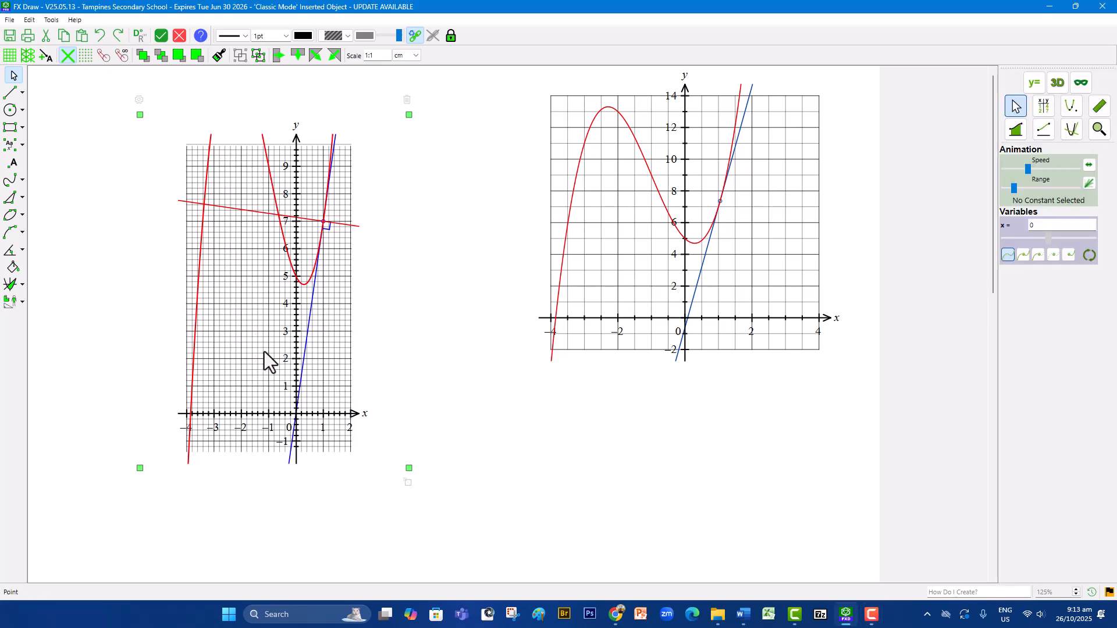
Enlarge the new graph's frame upward, downward and sideways to fit the full y range of the cubic curve.
{"action": "left_click_drag", "start_coordinate": [140, 114], "coordinate": [131, 56]}
{"action": "left_click_drag", "start_coordinate": [130, 467], "coordinate": [143, 563]}
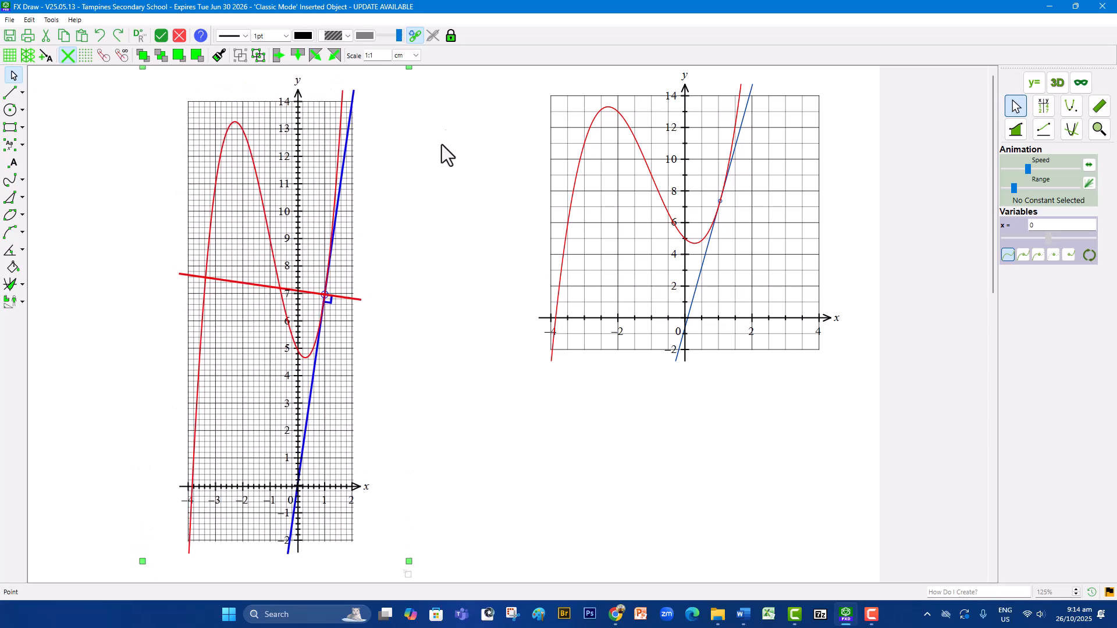
{"action": "left_click_drag", "start_coordinate": [406, 71], "coordinate": [476, 79]}
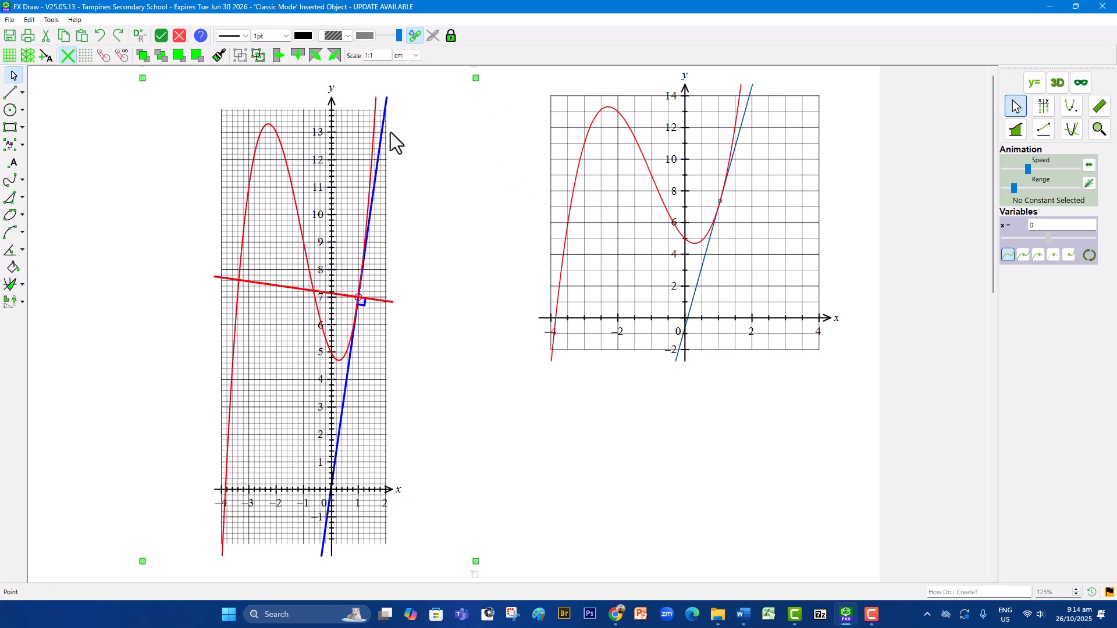